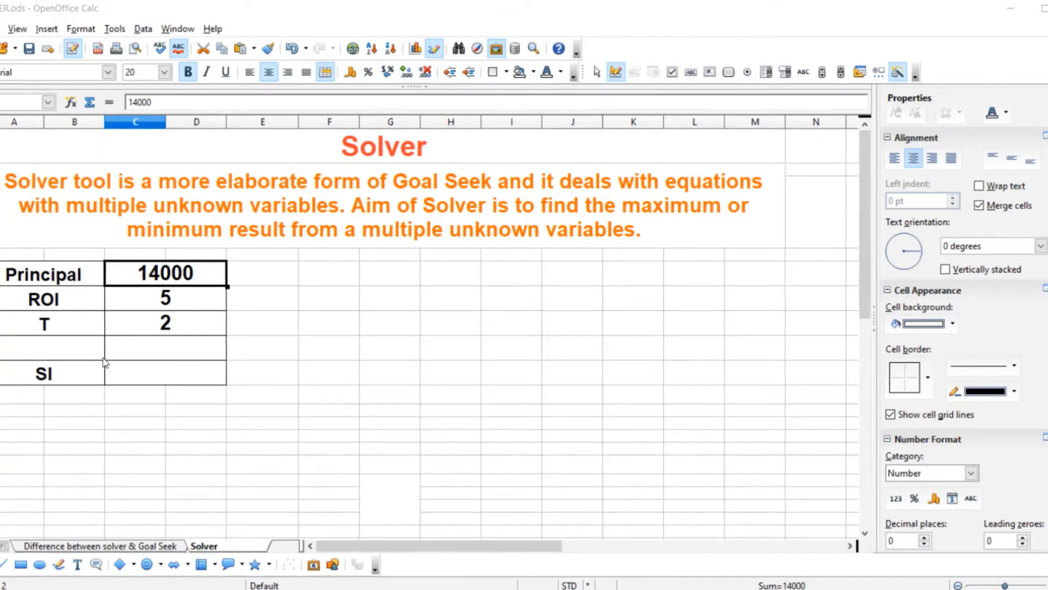
- Enter the formula =C5*C6*C7 in the SI value cell C9 to multiply Principal, ROI and T
left_click(134, 378)
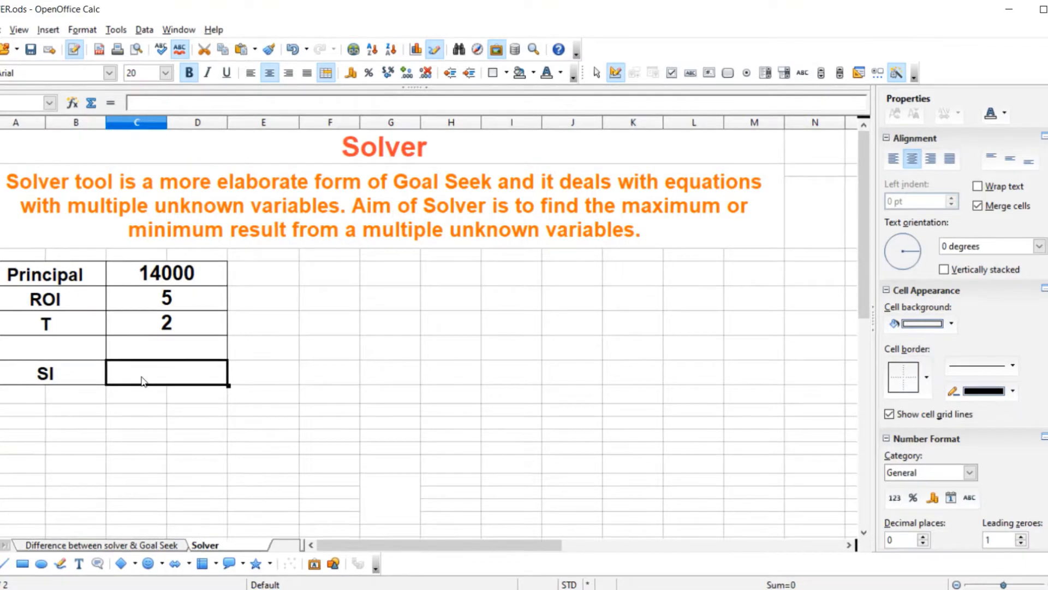
type("=")
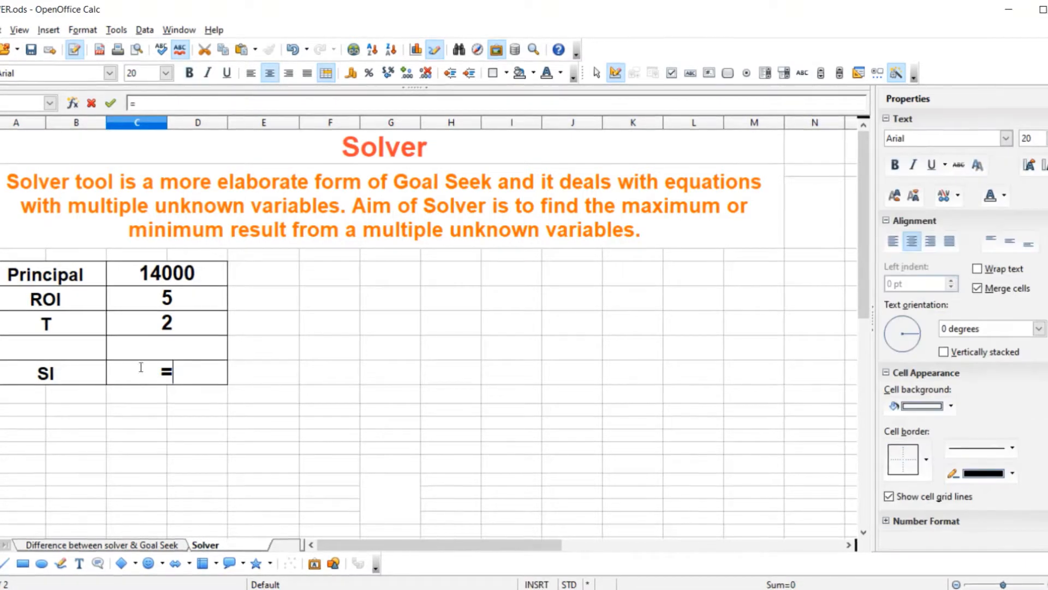
left_click(147, 272)
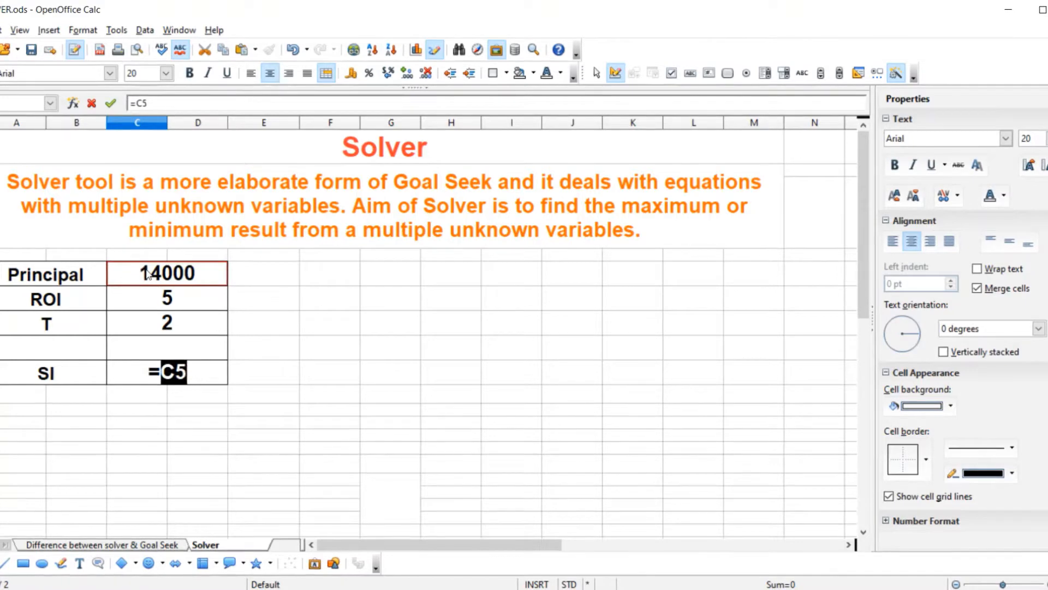
type("*")
left_click(167, 292)
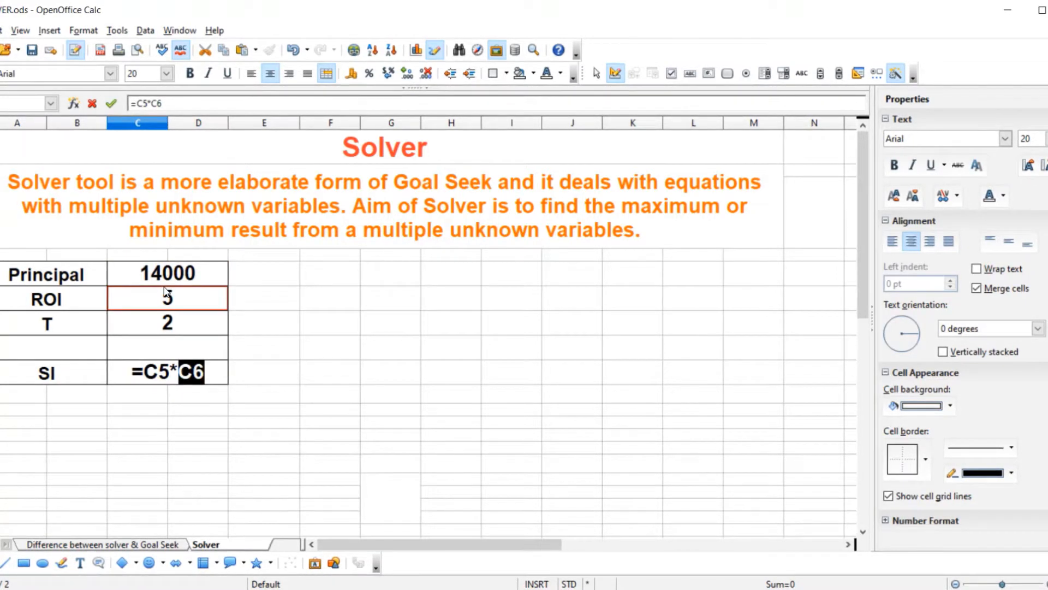
type("*")
key("Up")
key("Up")
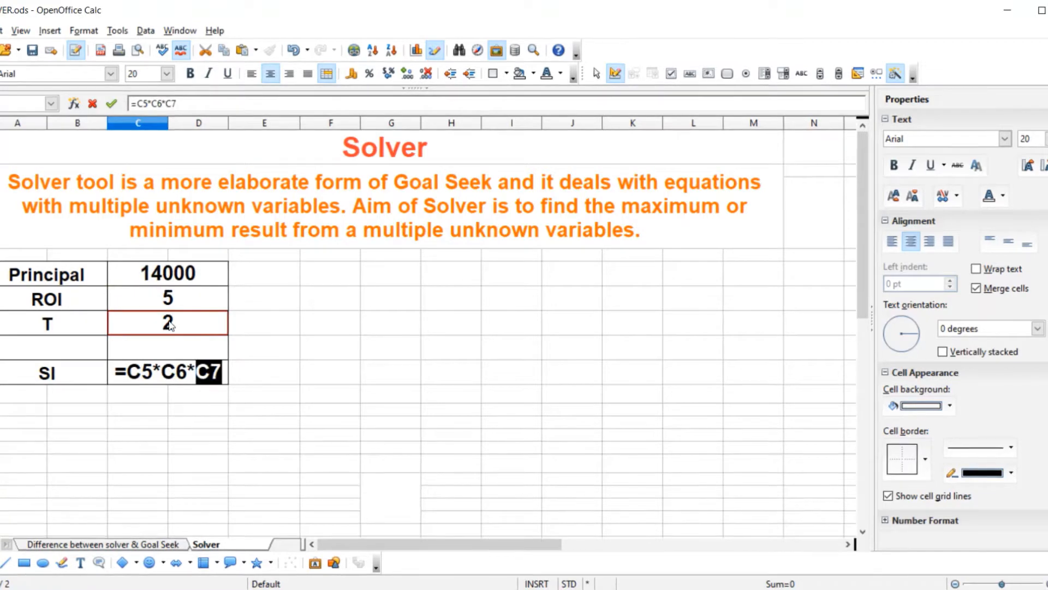
key("Return")
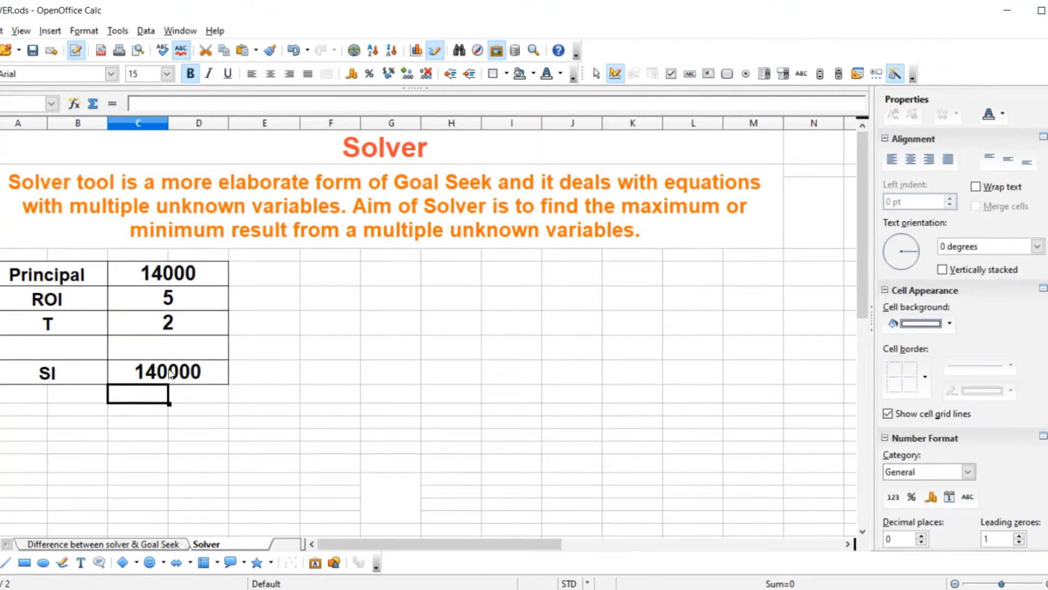
left_click(170, 380)
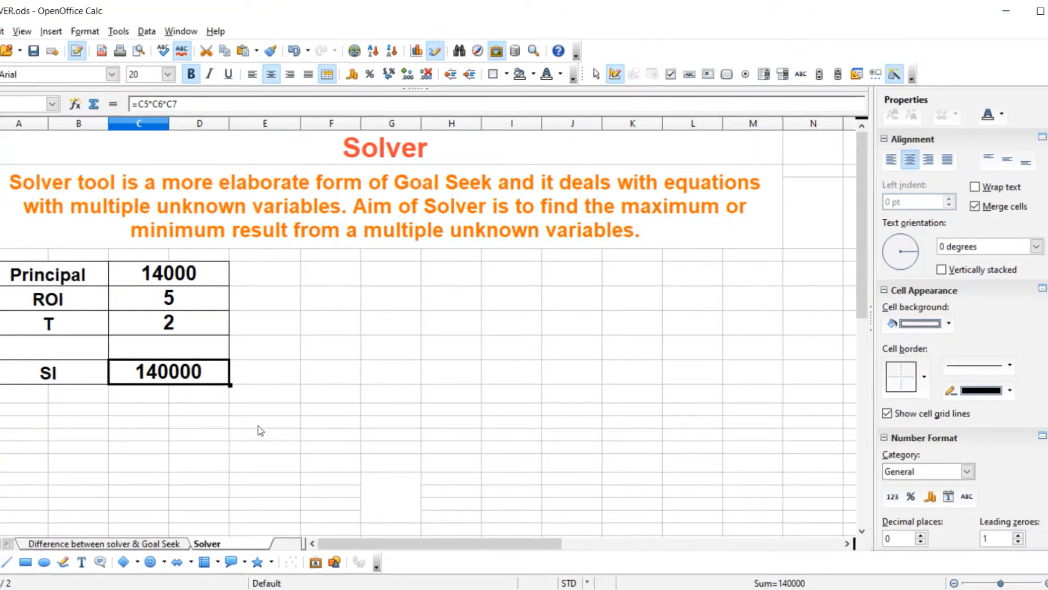
- Write the note "SI = 1200" in cell D13 below the table
left_click(205, 436)
type("si")
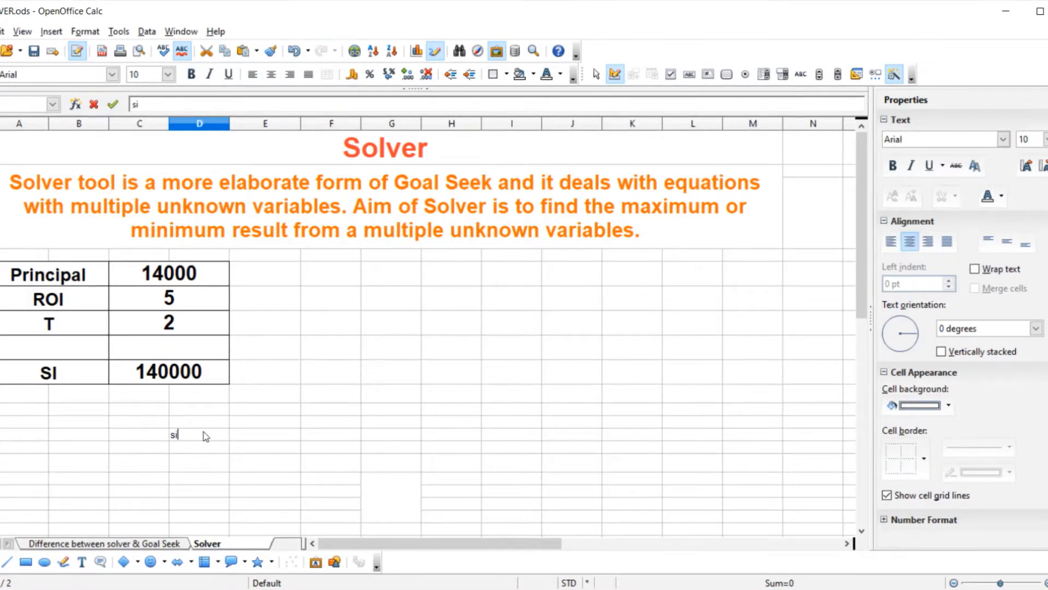
type(" =")
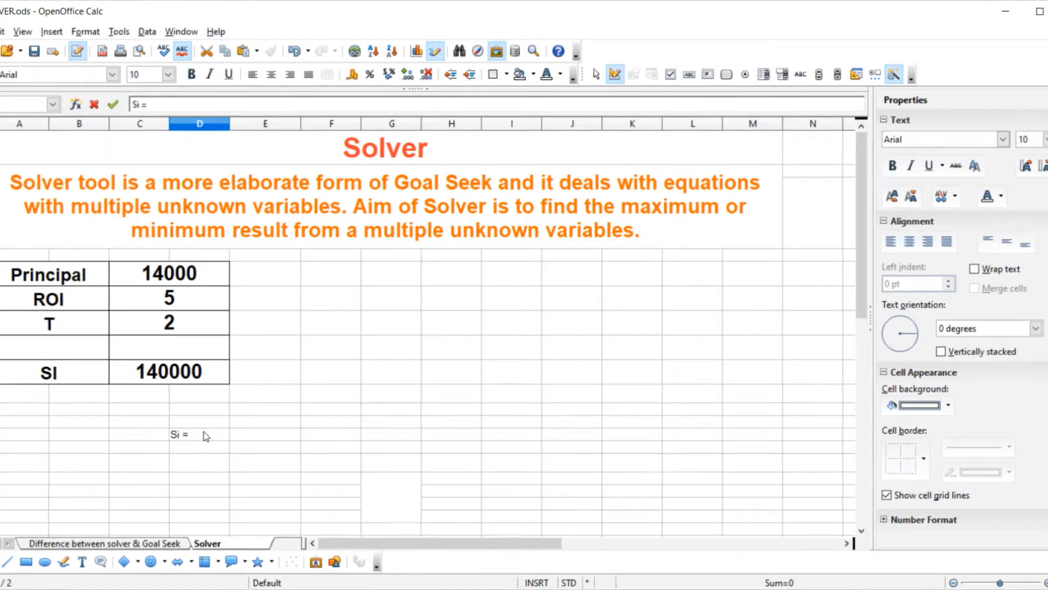
key("BackSpace")
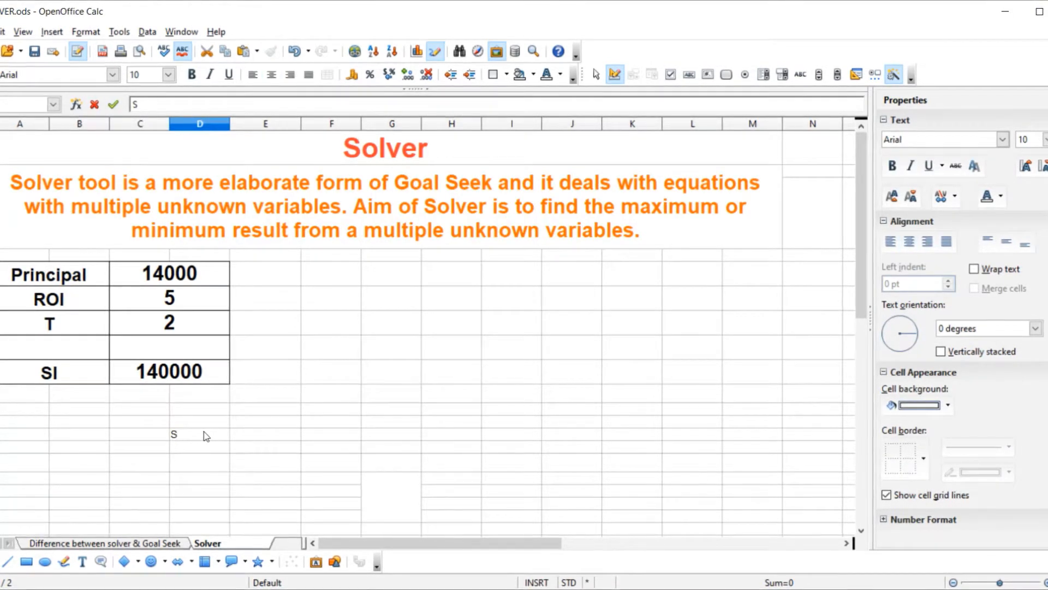
type("I =")
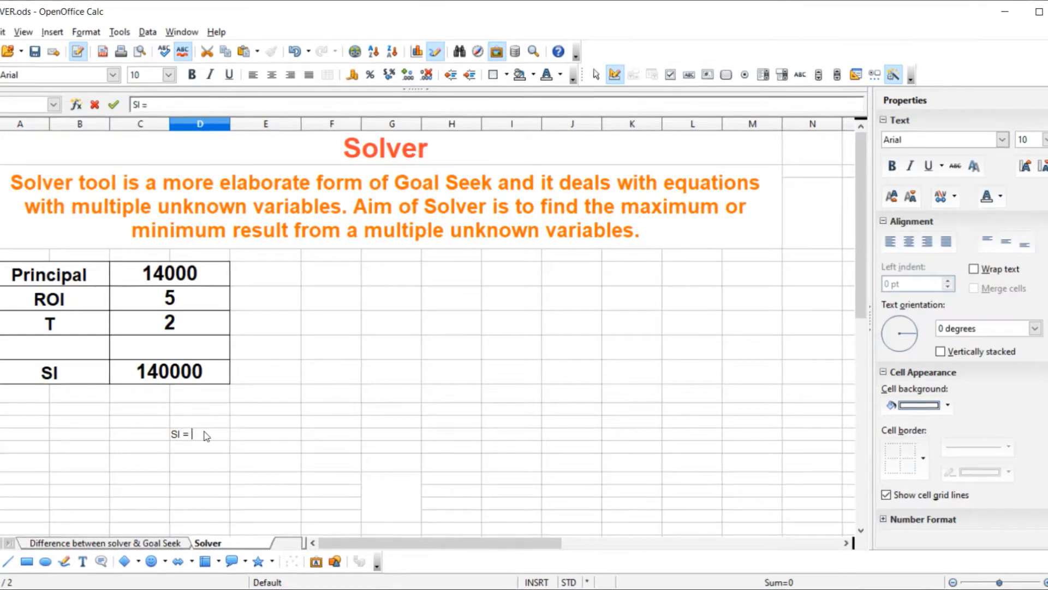
type(" 1200")
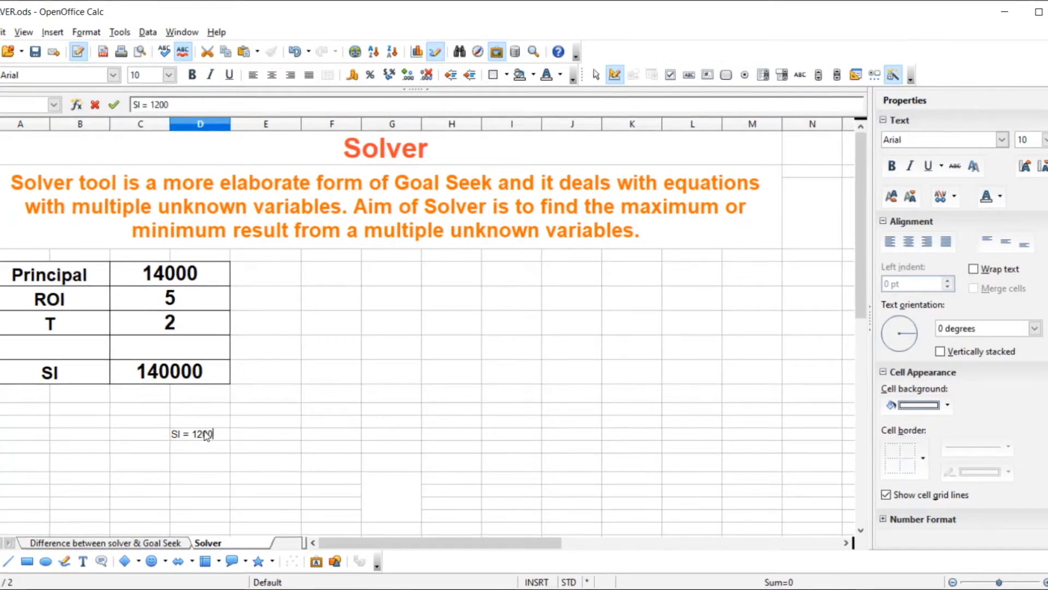
left_click(214, 450)
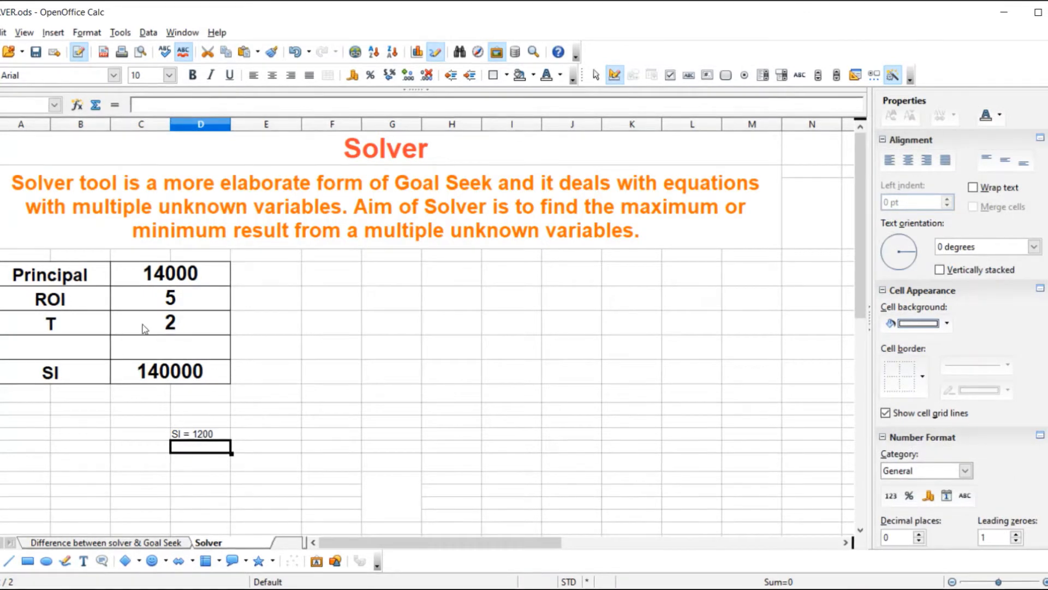
left_click(176, 436)
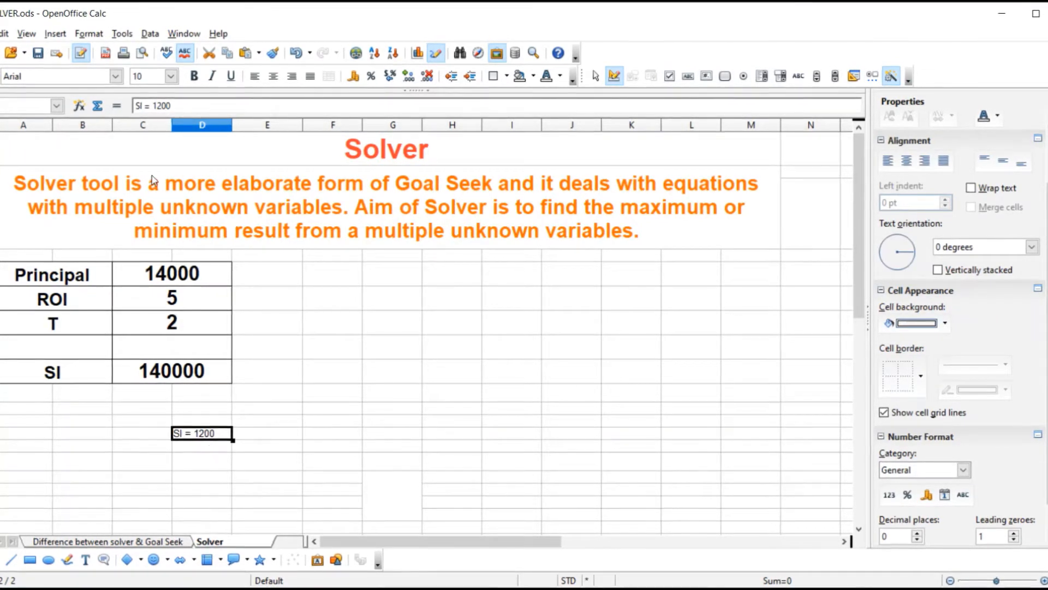
- Start Goal Seek with the SI cell C9 as the formula cell and a target value of 1200
left_click(123, 34)
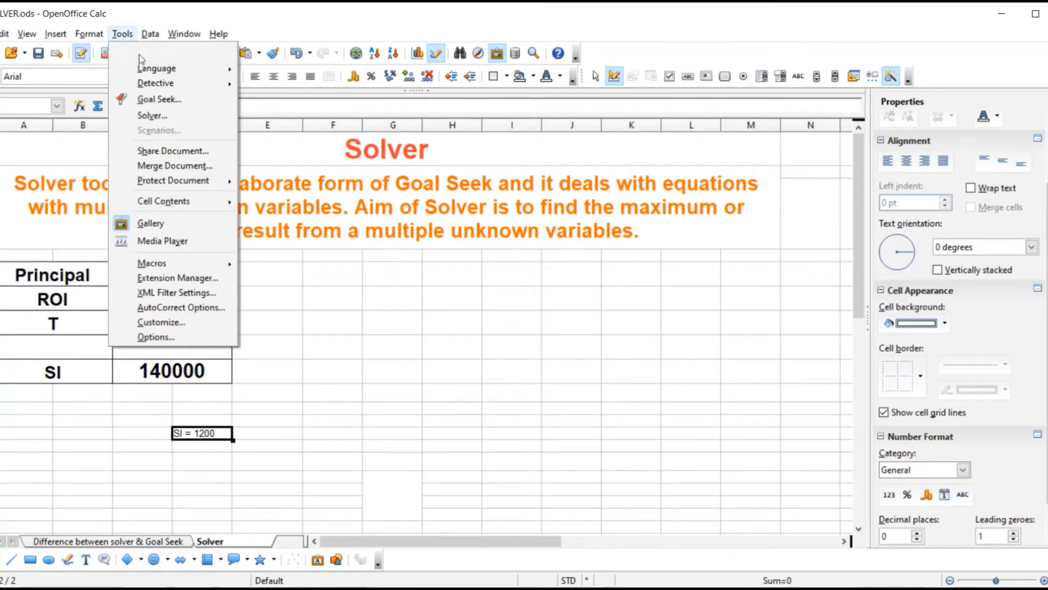
left_click(159, 99)
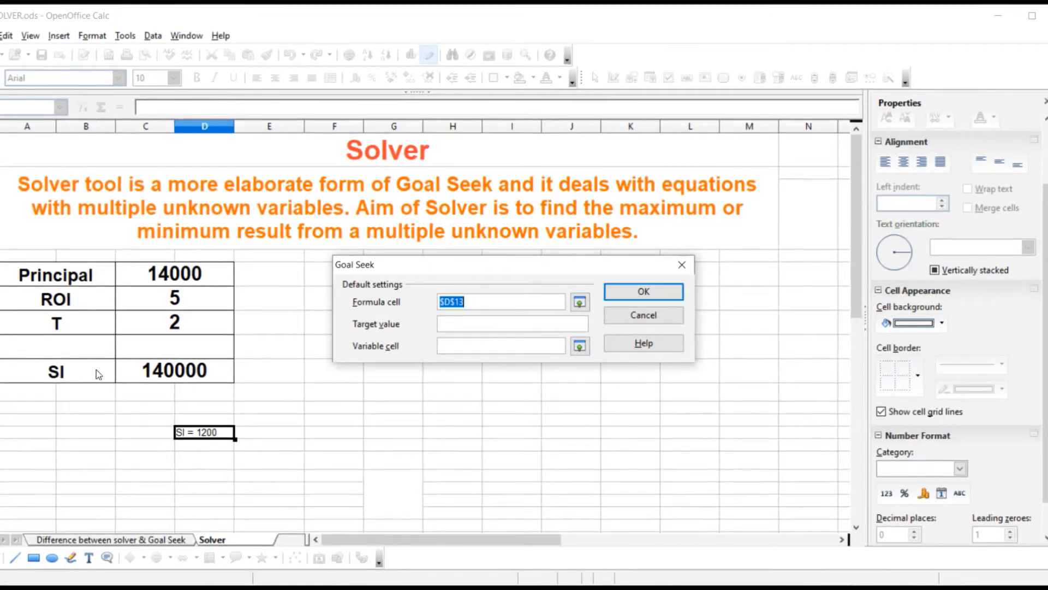
left_click(178, 372)
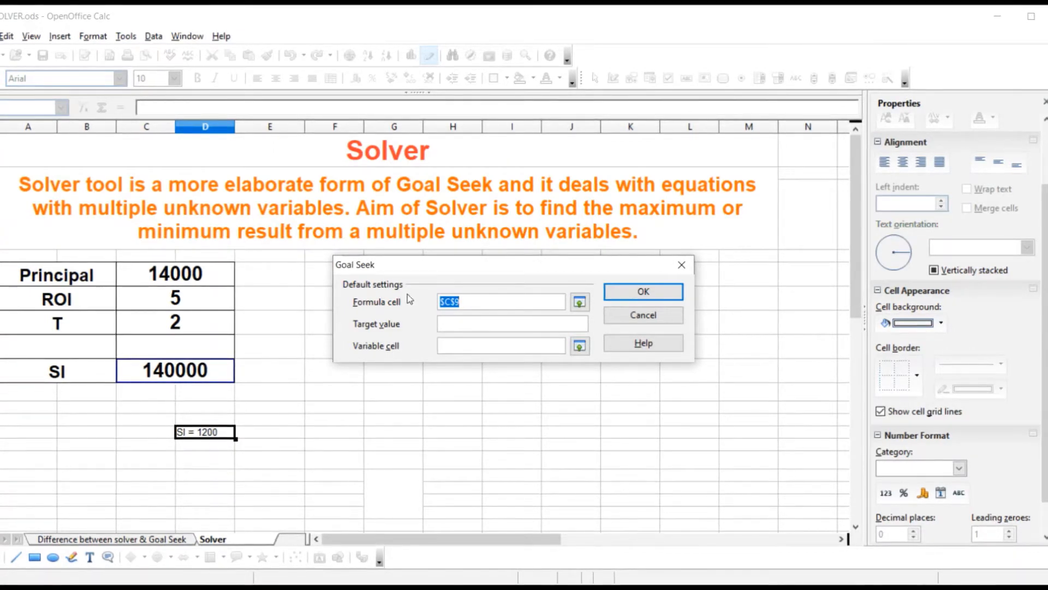
left_click(475, 301)
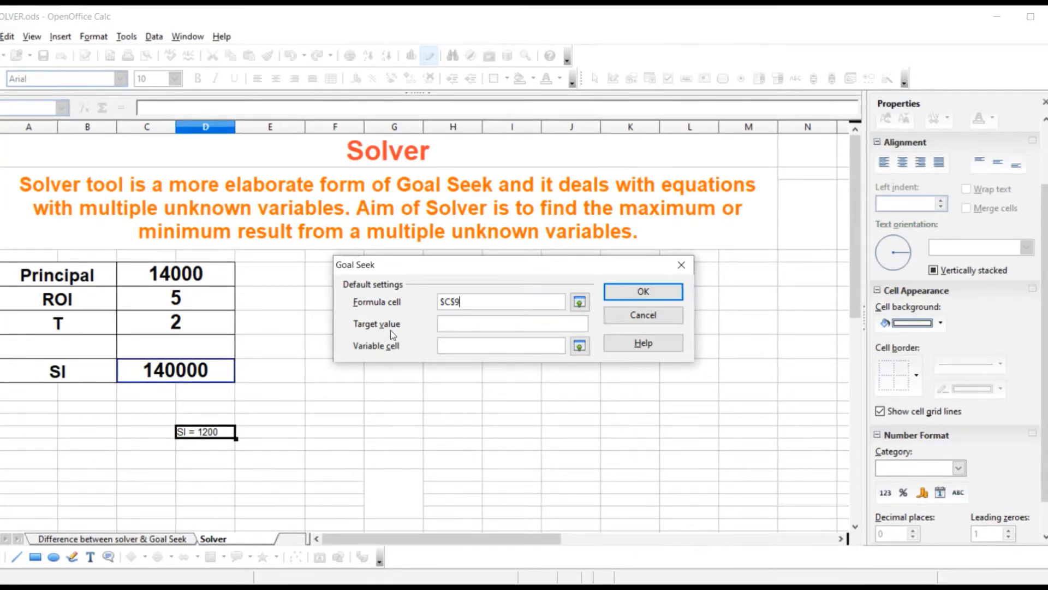
left_click(463, 321)
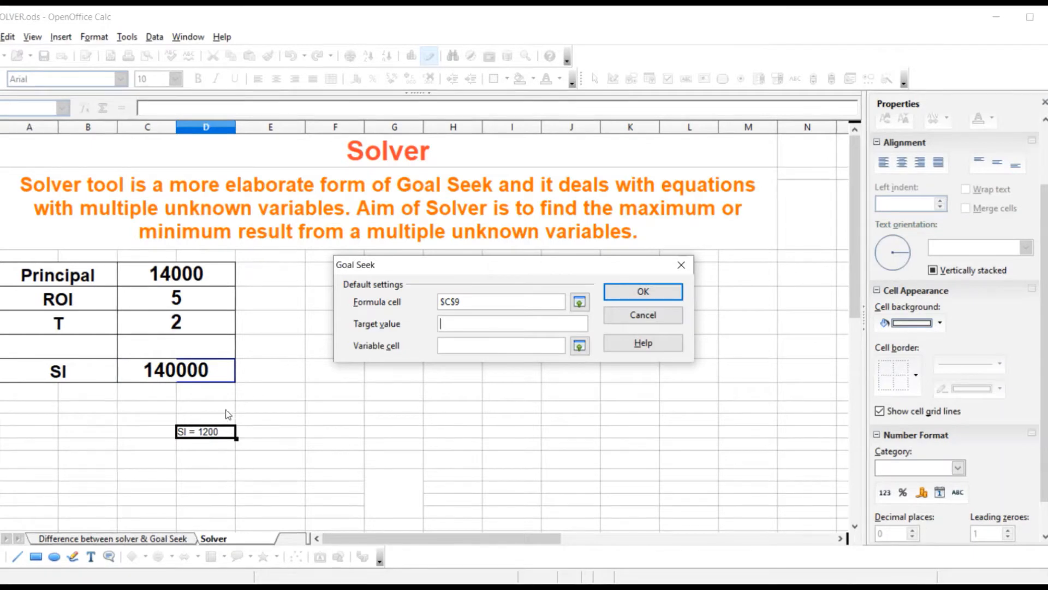
type("1200")
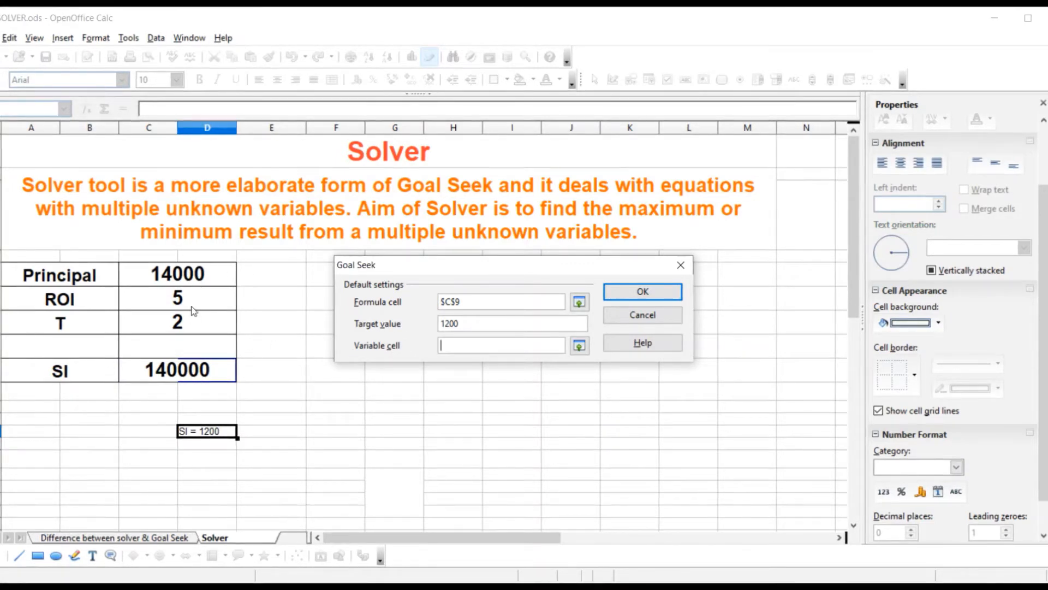
- Choose the Principal cell C5 as the Goal Seek variable cell, run it and insert the result into the sheet
left_click(175, 277)
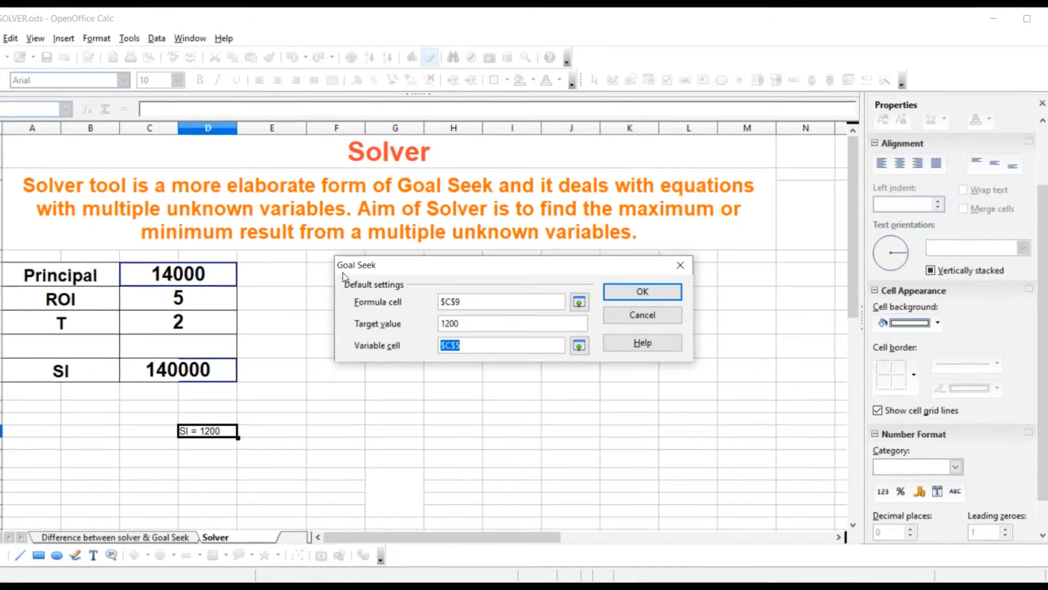
left_click(465, 396)
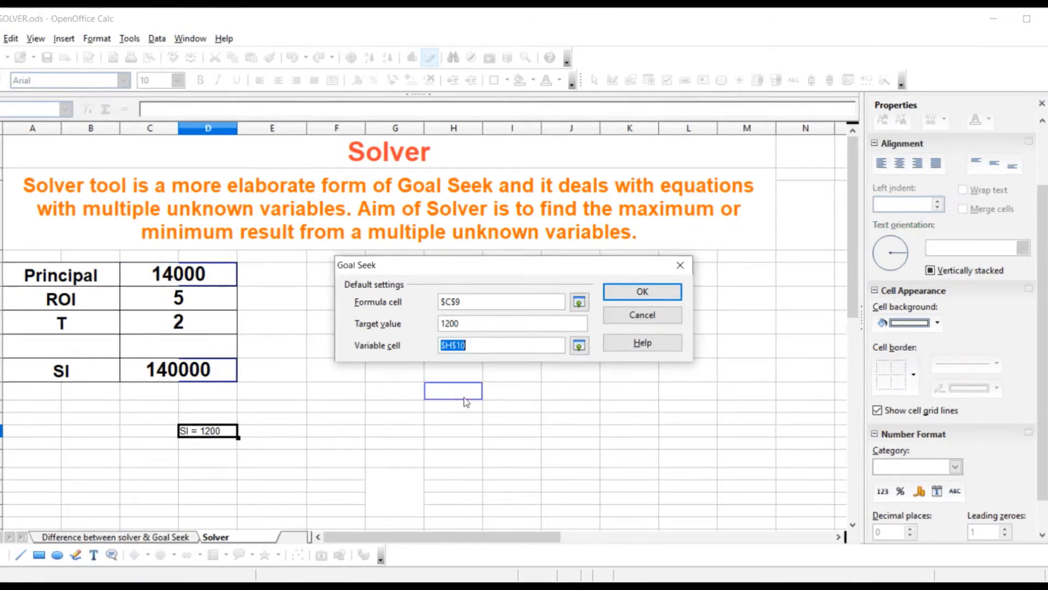
left_click(208, 276)
left_click(645, 291)
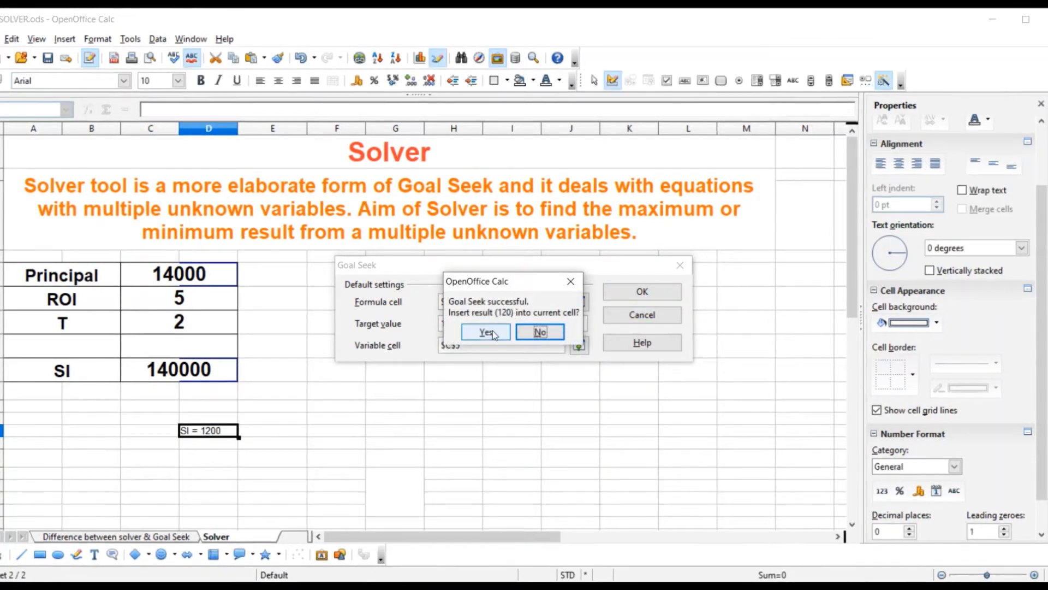
left_click(494, 334)
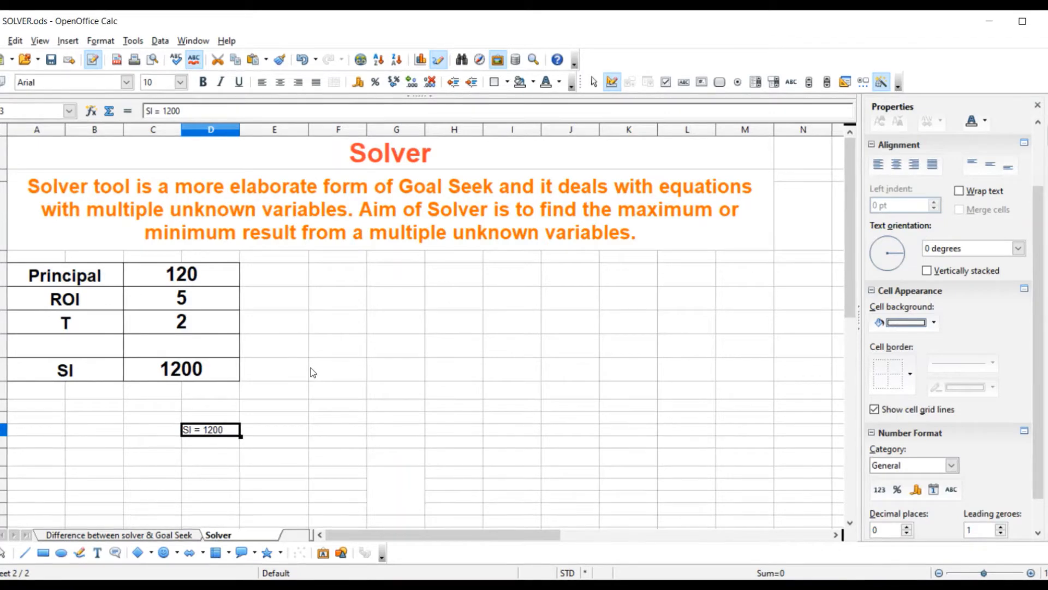
- Set up Solver with target cell C9, optimized to a value of 45000, by changing the Principal cell C5
left_click(136, 42)
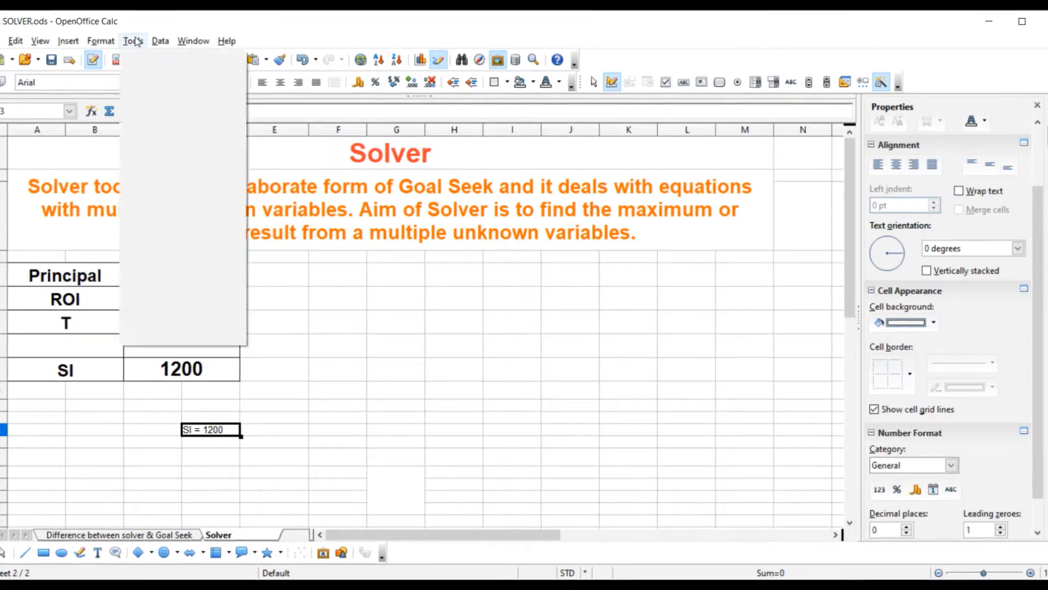
left_click(170, 121)
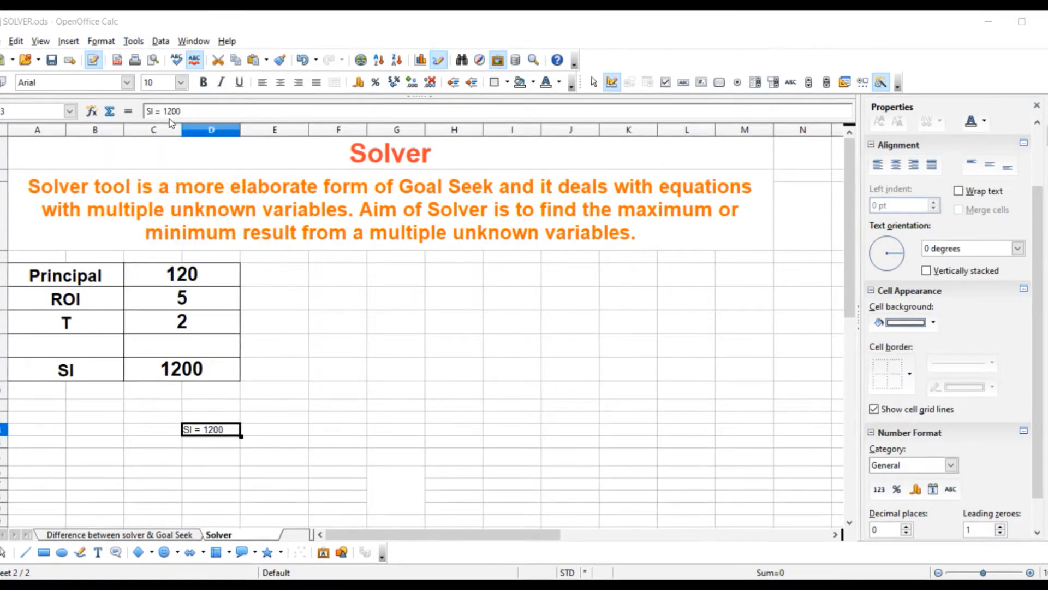
left_click_drag(608, 140, 364, 198)
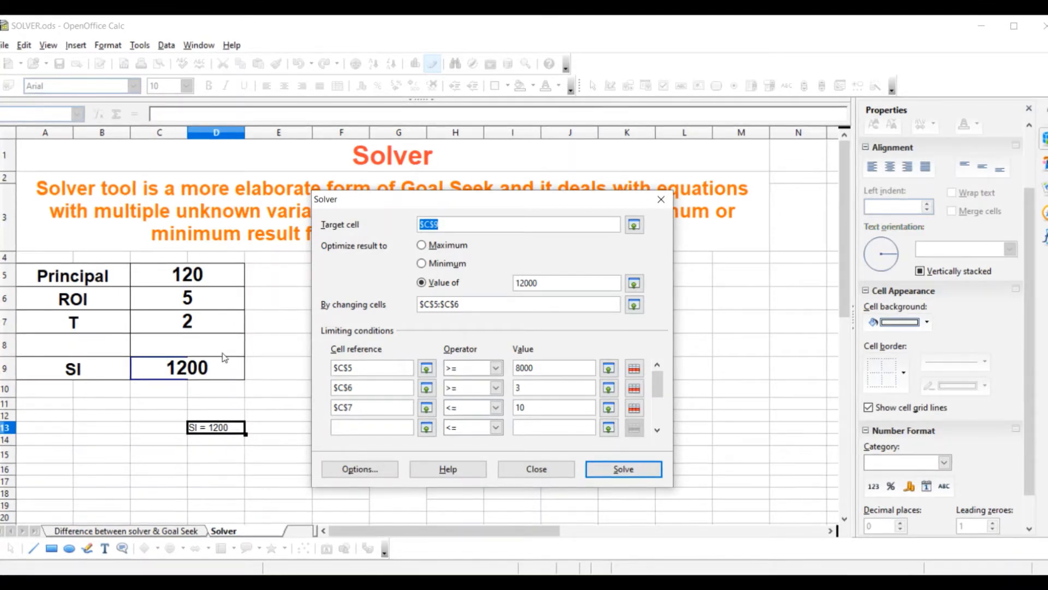
left_click(175, 368)
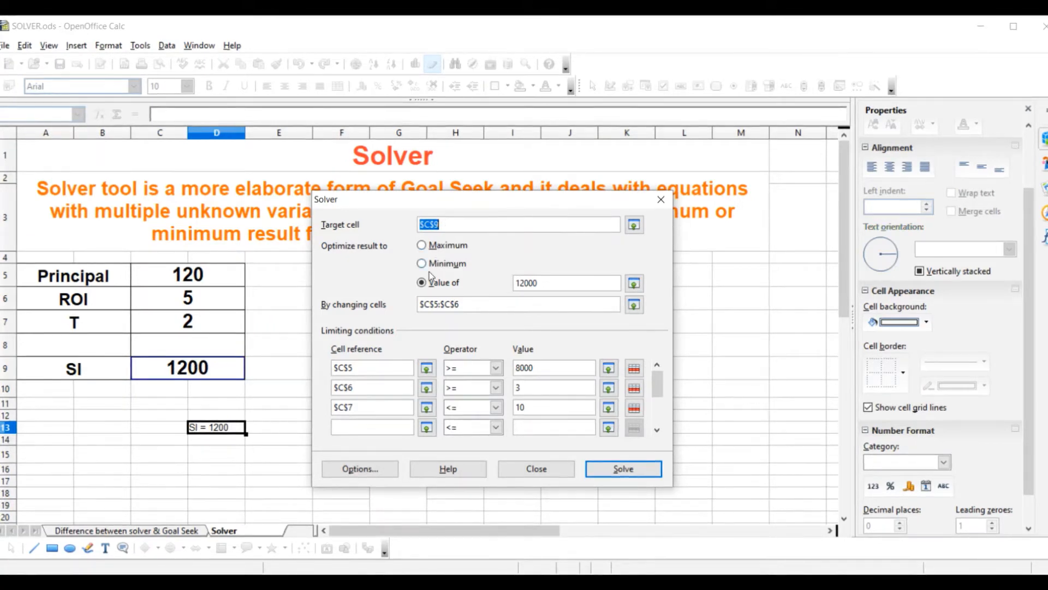
double_click(547, 283)
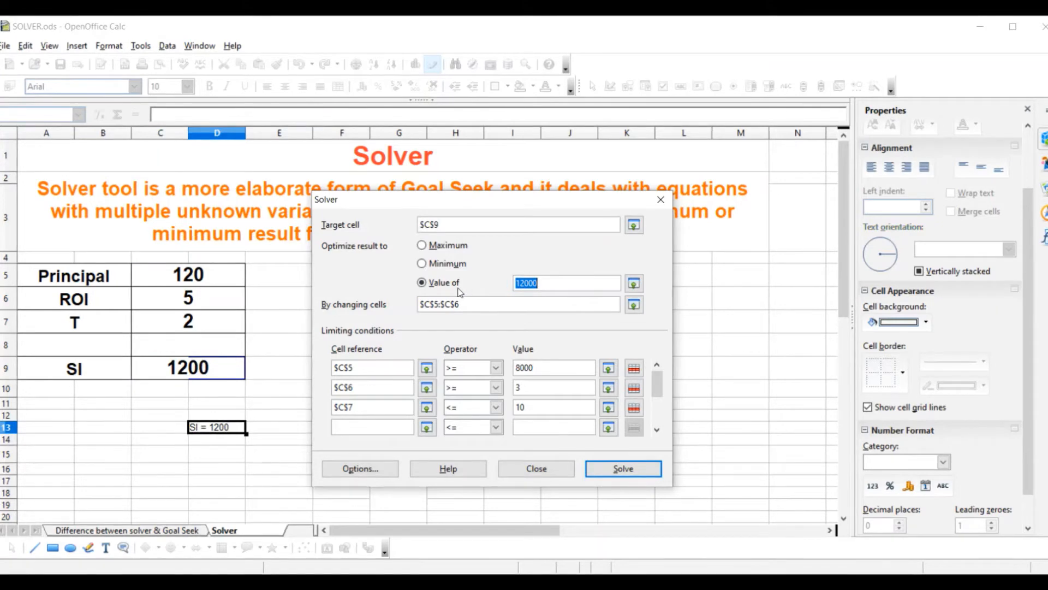
type("4500")
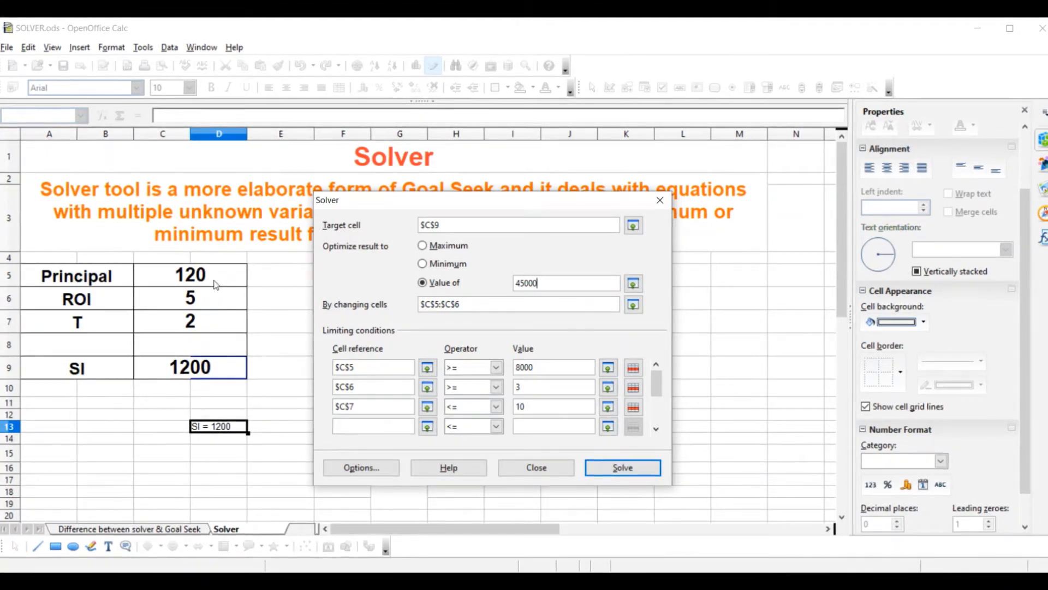
double_click(468, 303)
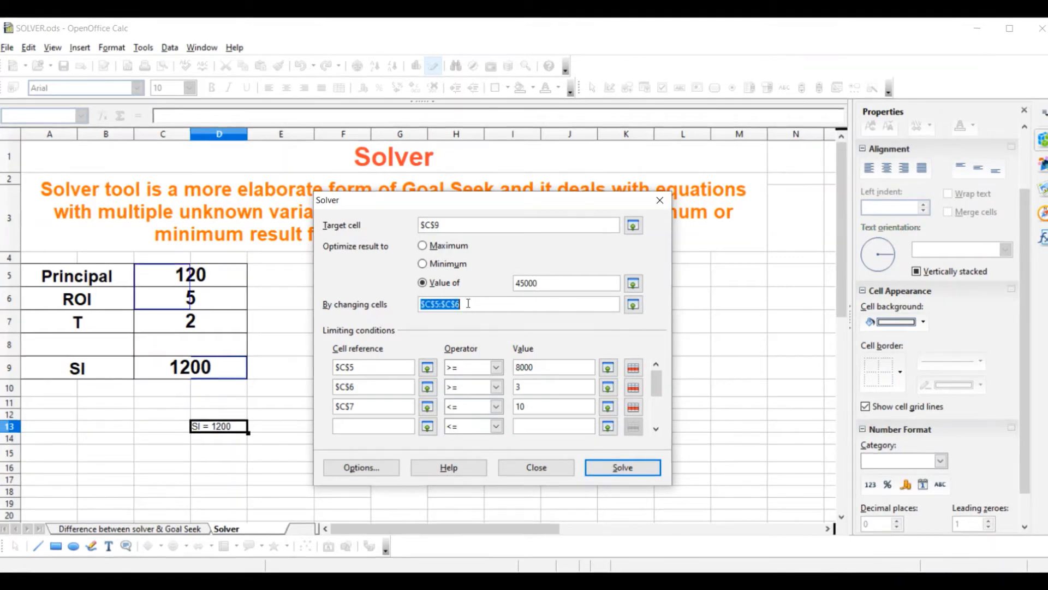
left_click(184, 279)
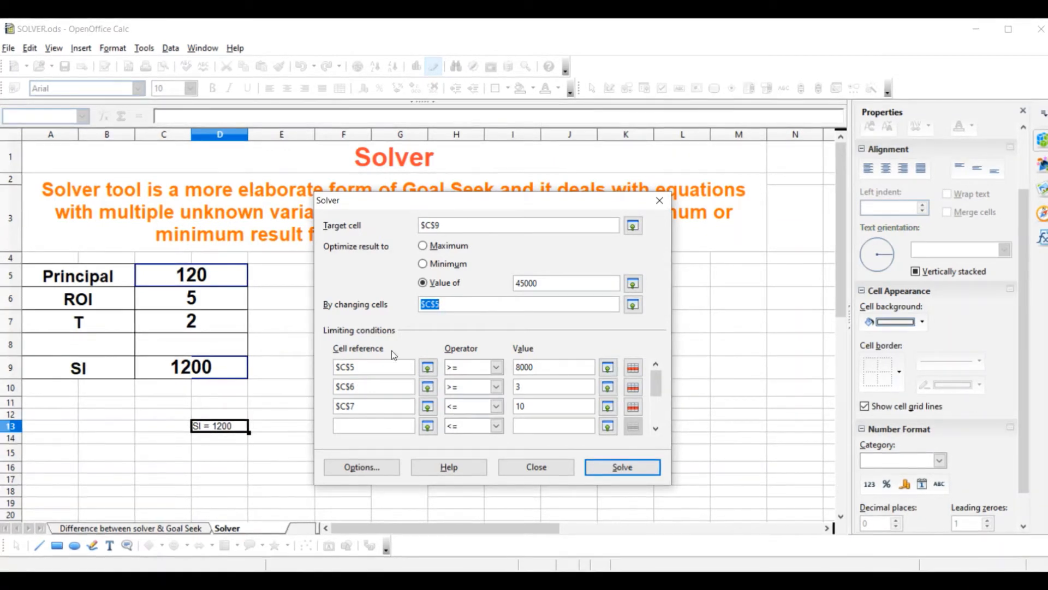
- Remove all limiting conditions on C5, C6 and C7 from the Solver setup and solve
left_click(635, 369)
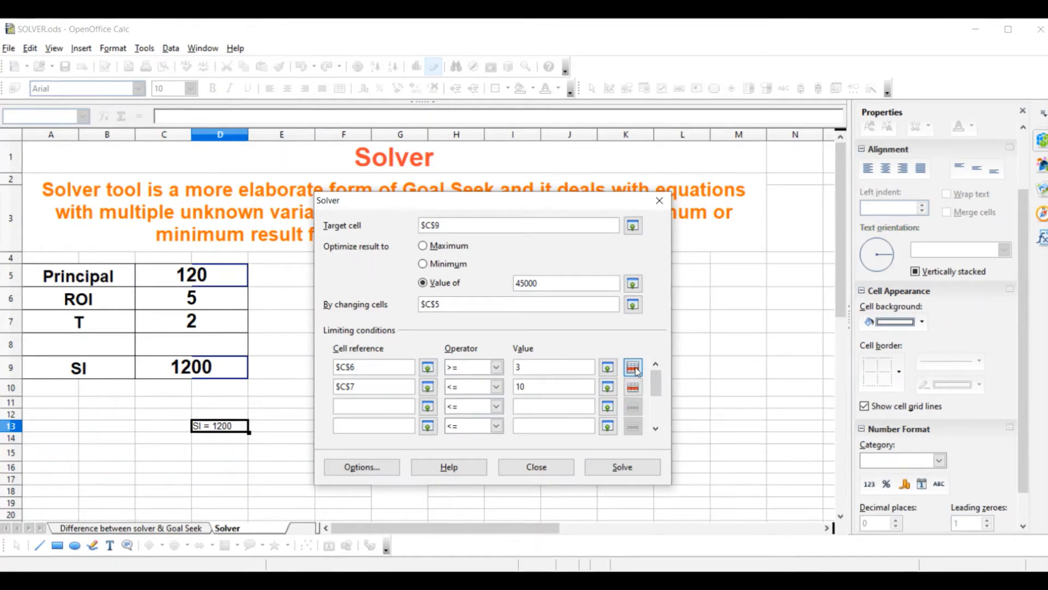
left_click(635, 369)
left_click(635, 369)
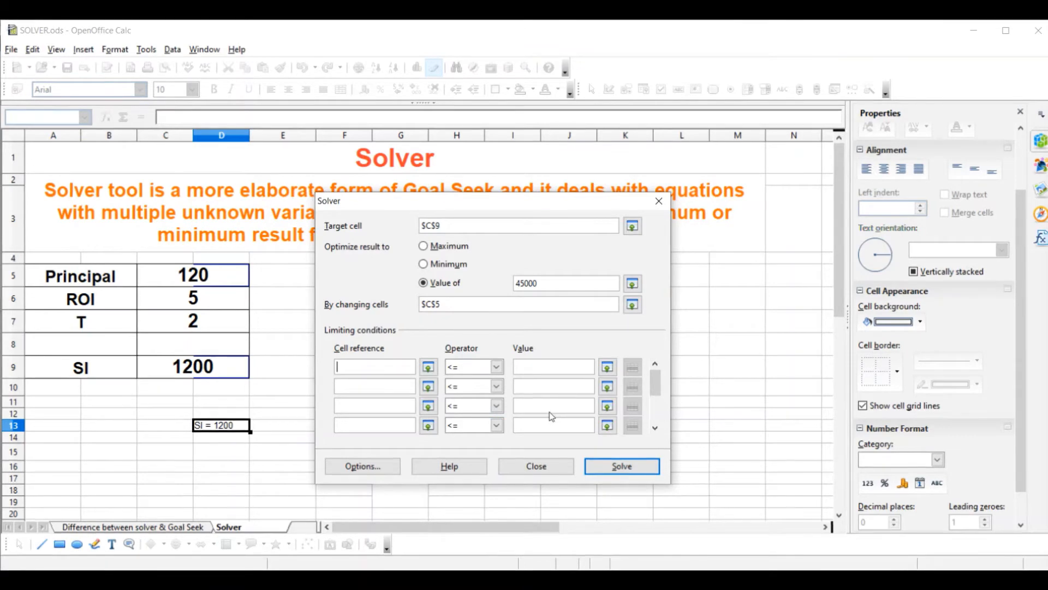
left_click(622, 464)
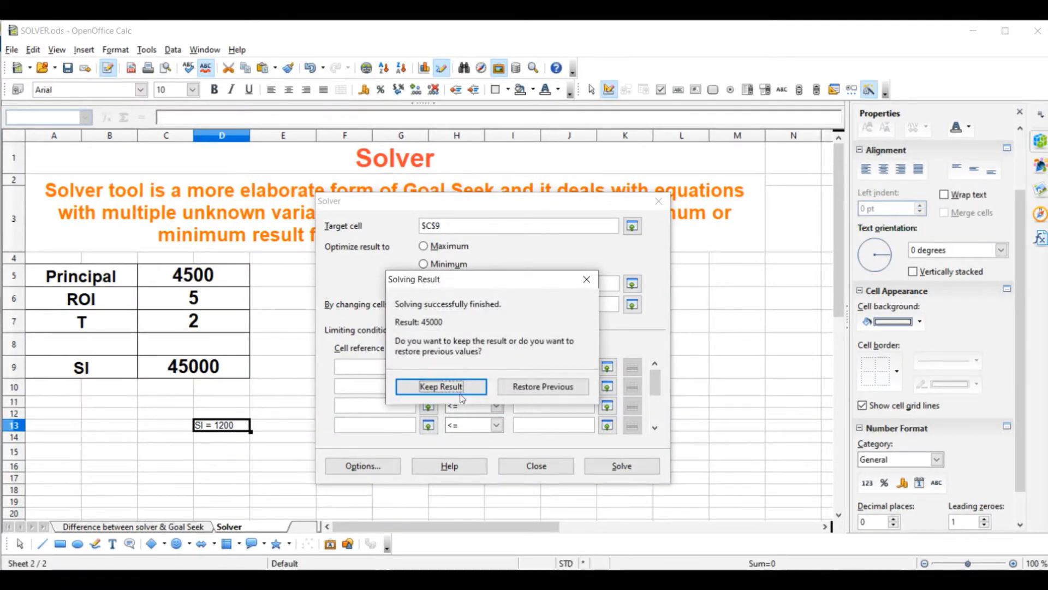
- Keep the Solver result in the sheet and select the SI cell C9
left_click(451, 387)
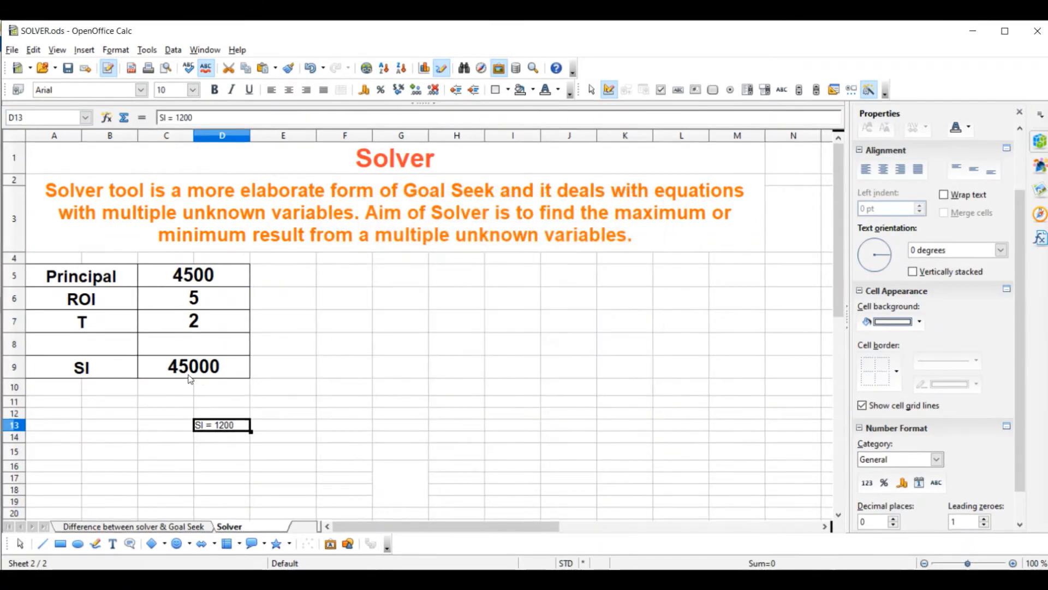
left_click(169, 377)
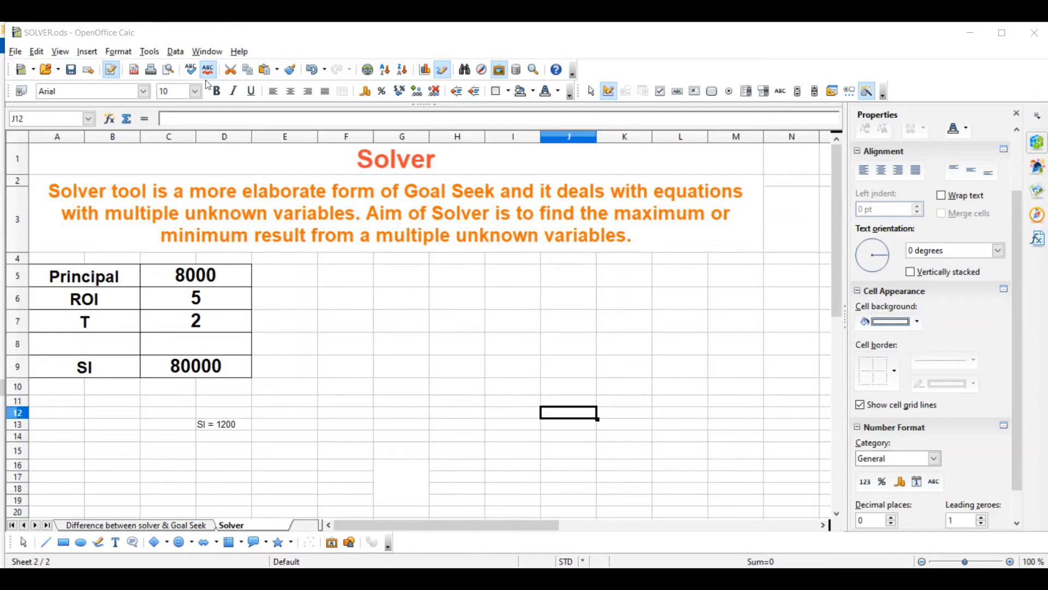
- Start Solver and set target cell C9 to be optimized to a value of 12000
left_click(149, 51)
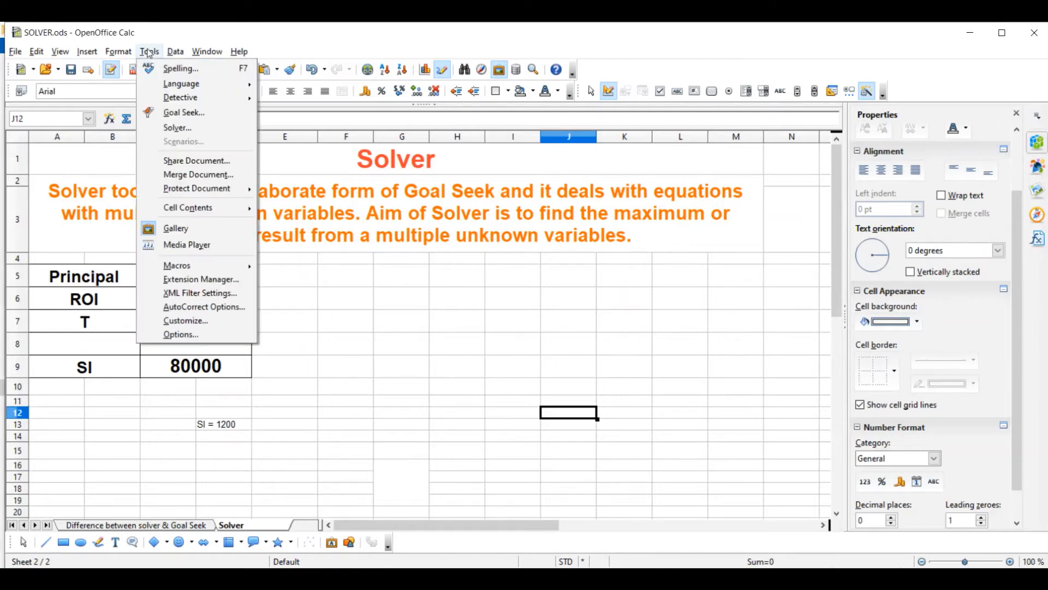
left_click(175, 129)
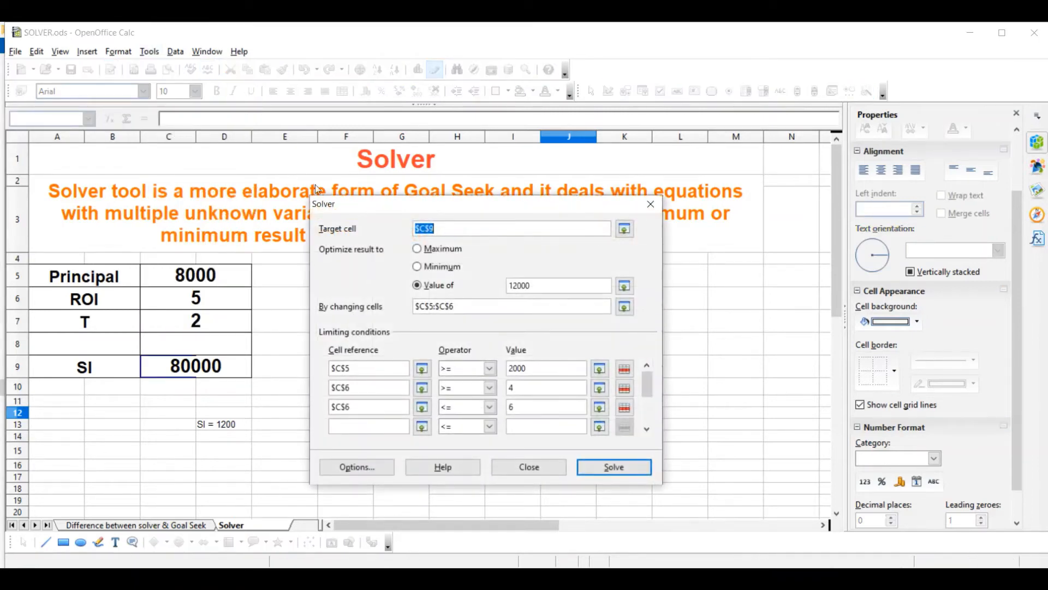
left_click_drag(361, 205, 312, 224)
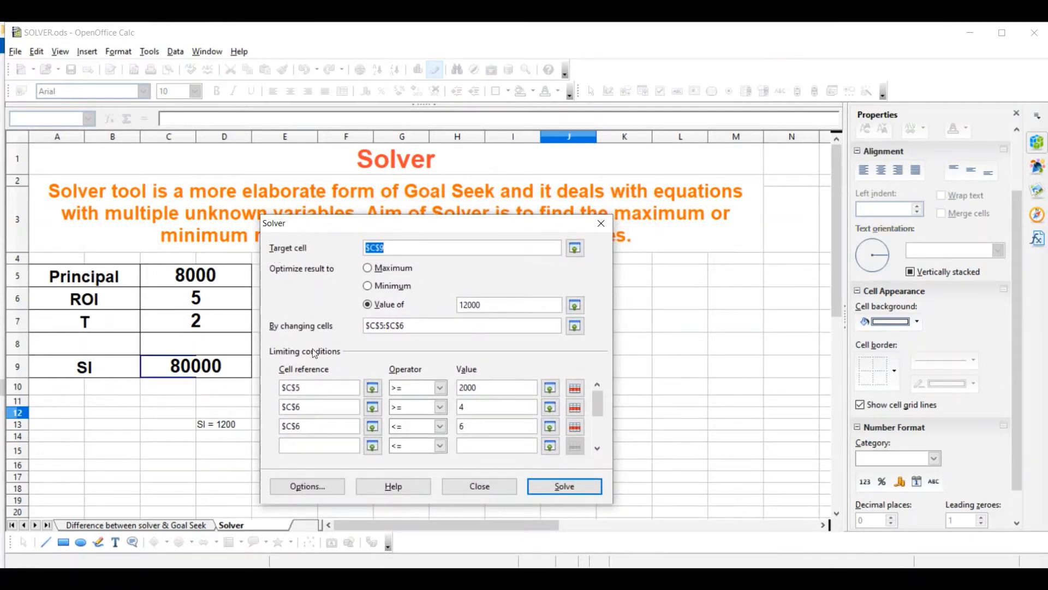
left_click(179, 371)
double_click(499, 308)
type("1")
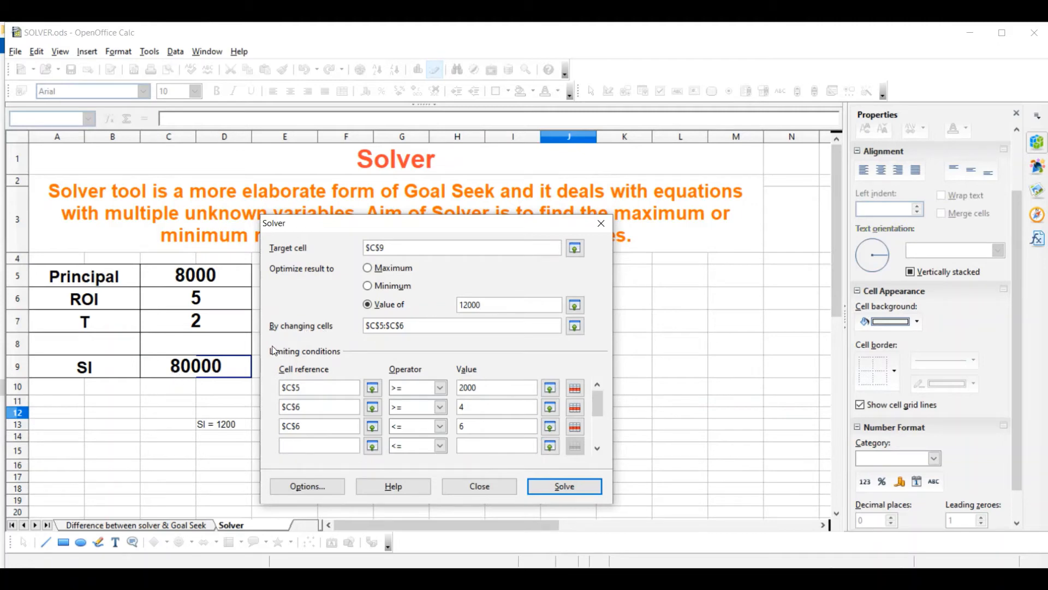
- Define the Principal and ROI cells C5:C6 as the cells Solver may change
double_click(416, 325)
key("BackSpace")
left_click_drag(162, 279, 163, 297)
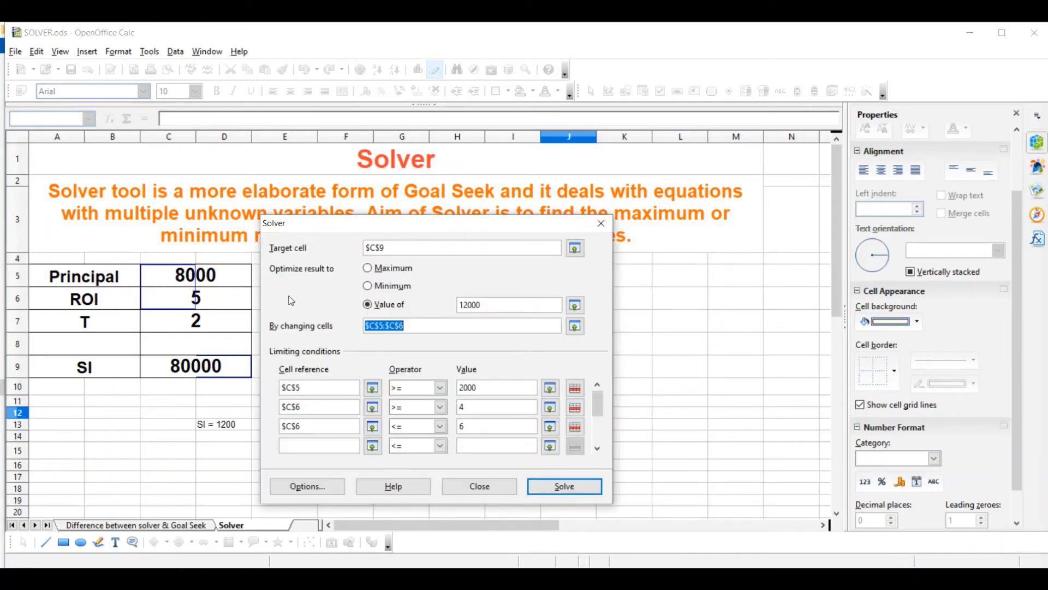
left_click(425, 329)
- Remove the three existing limiting conditions on C5 and C6 from the Solver setup
left_click(574, 388)
left_click(575, 388)
left_click(574, 388)
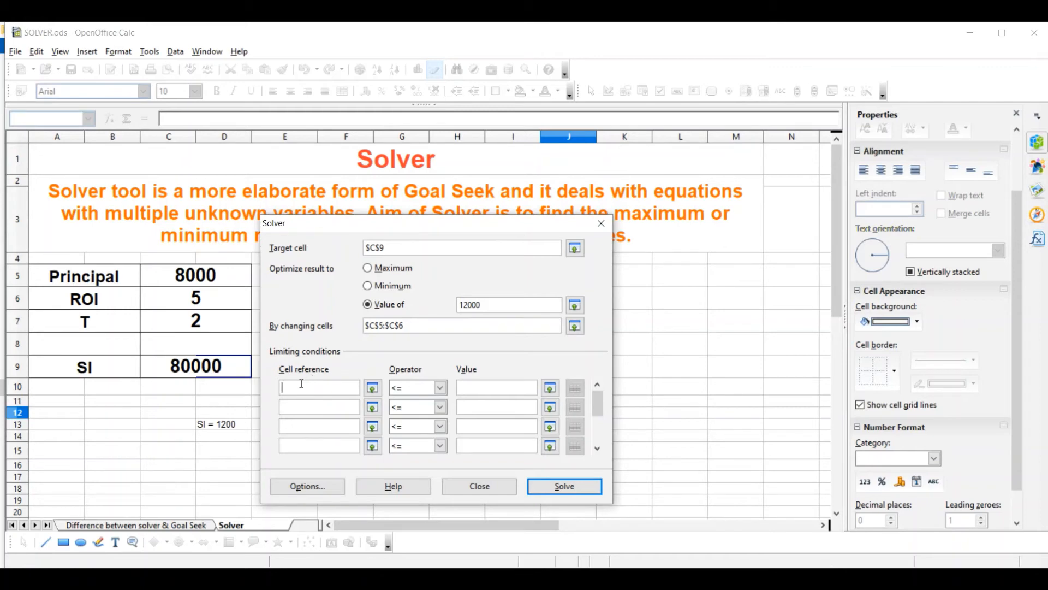
- Add a limiting condition that the Principal cell C5 is >= 2000
left_click(163, 283)
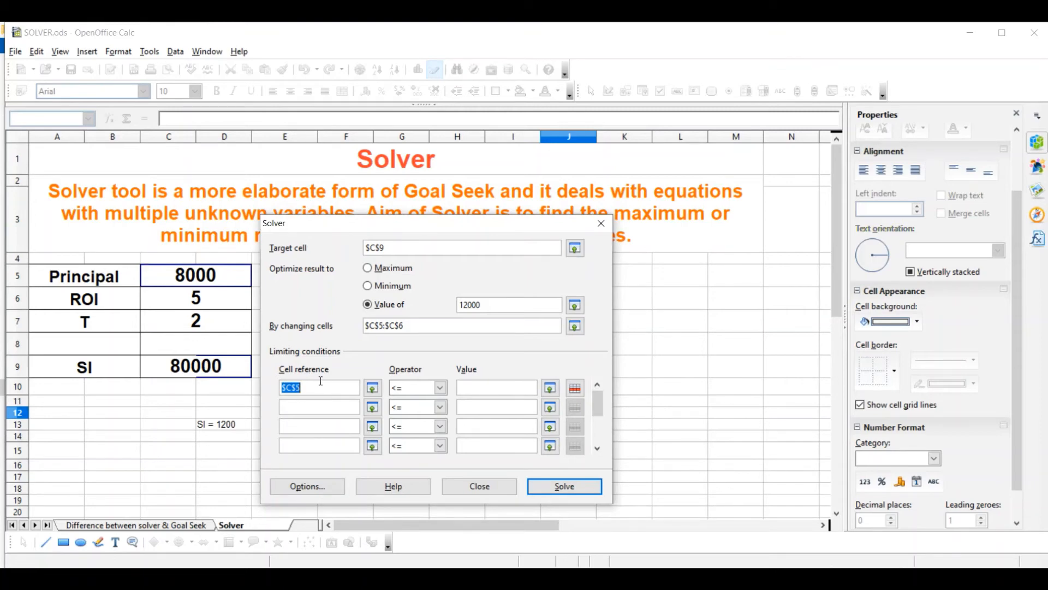
left_click(441, 388)
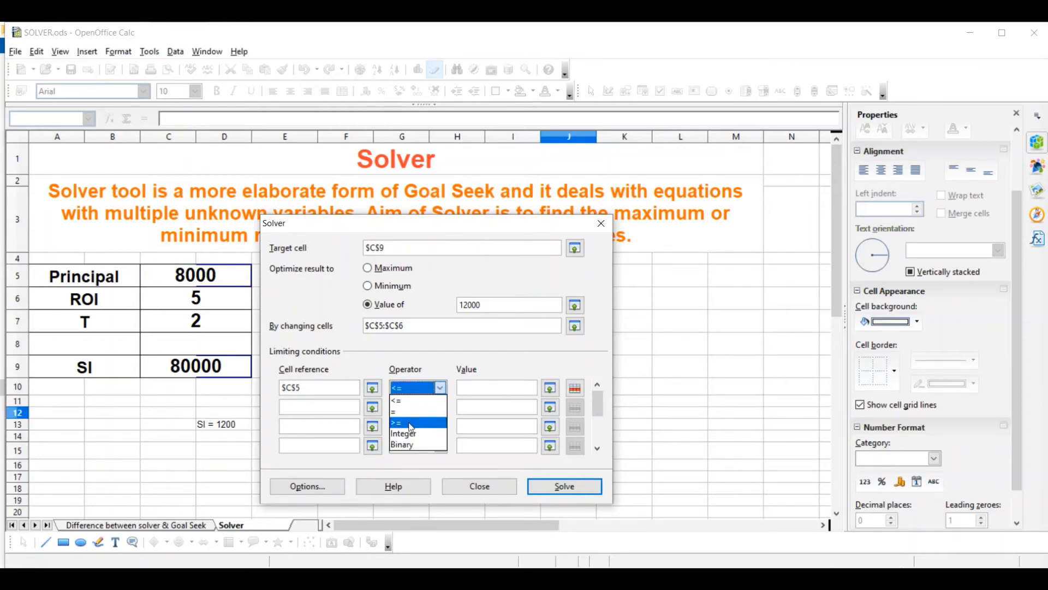
left_click(411, 423)
left_click(466, 390)
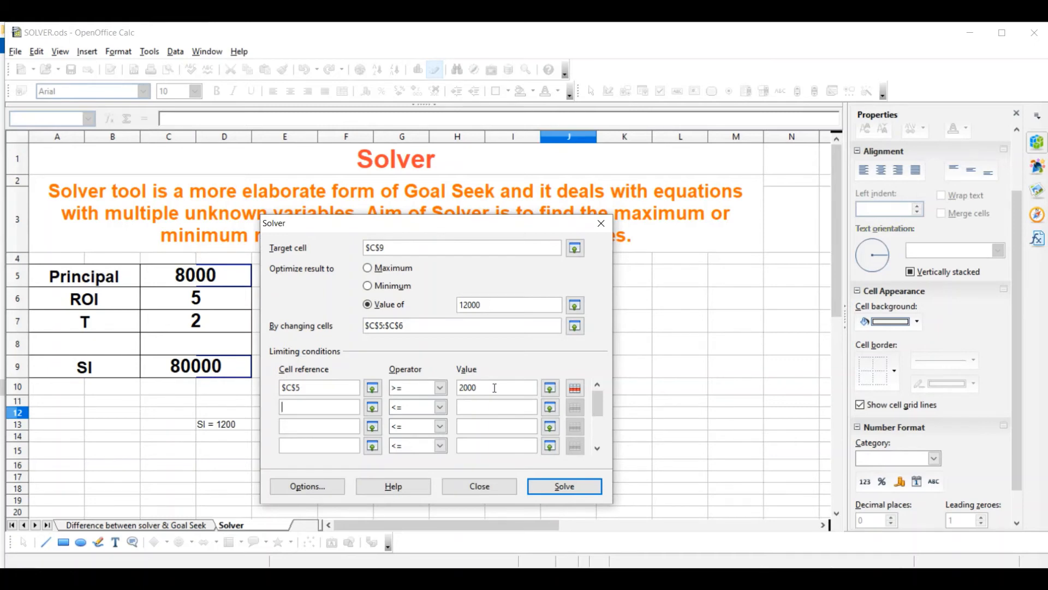
- Add a second limiting condition that the ROI cell C6 is >= 3
left_click(305, 406)
left_click(165, 299)
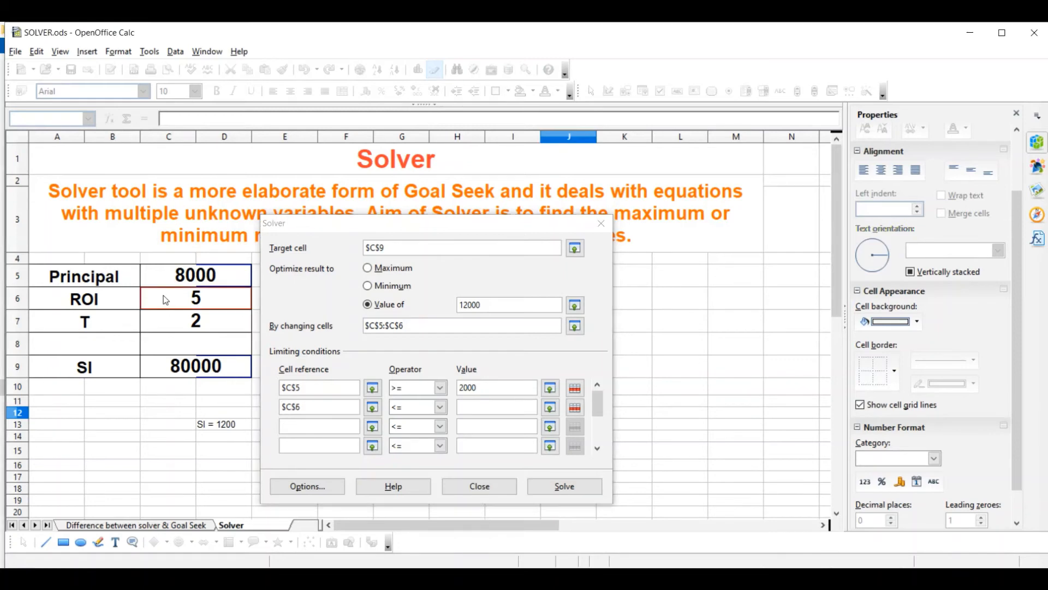
left_click(440, 407)
left_click(418, 442)
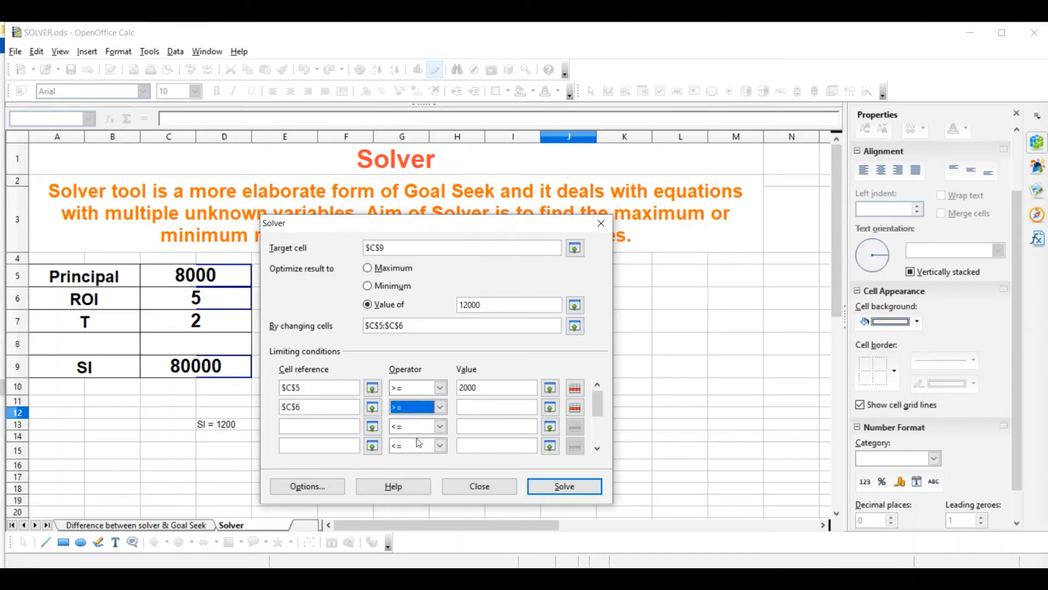
left_click(465, 407)
type("3")
- Add a third limiting condition that C6 is <= 6, then solve and keep the result
left_click(311, 426)
left_click(167, 298)
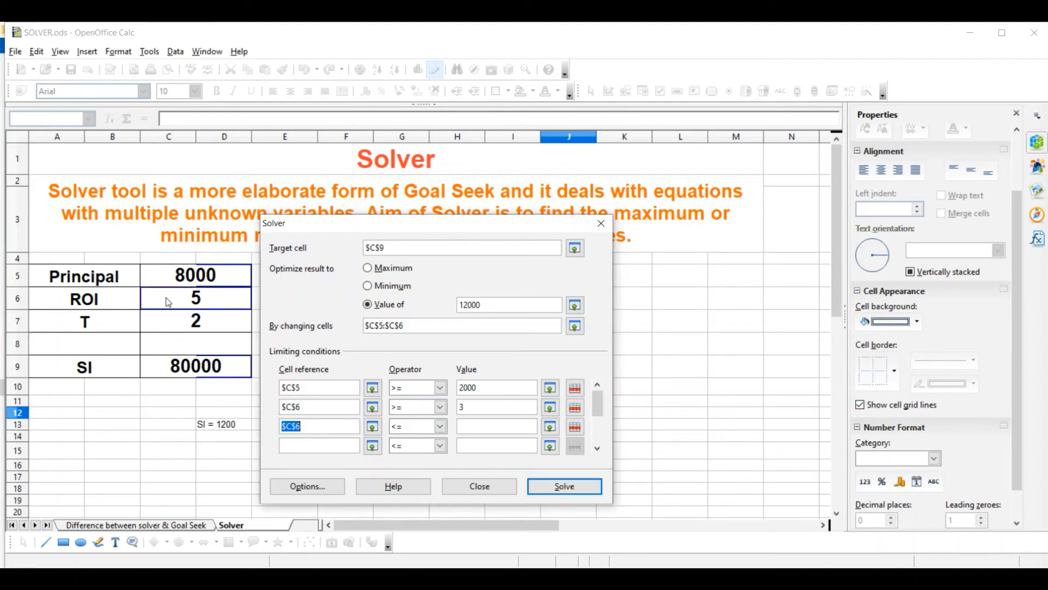
left_click(482, 425)
type("6")
left_click(566, 487)
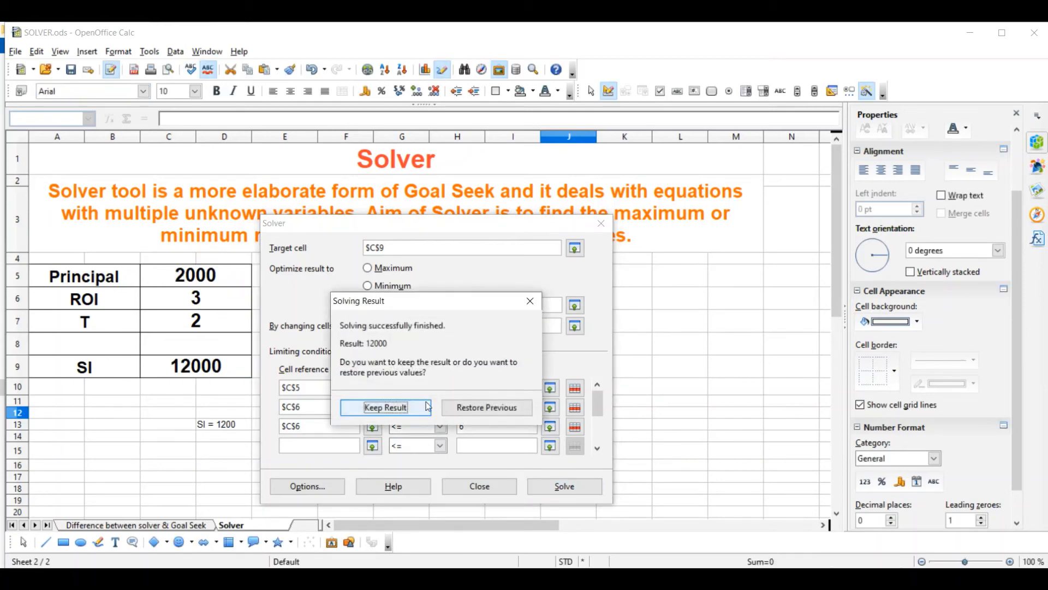
left_click(386, 408)
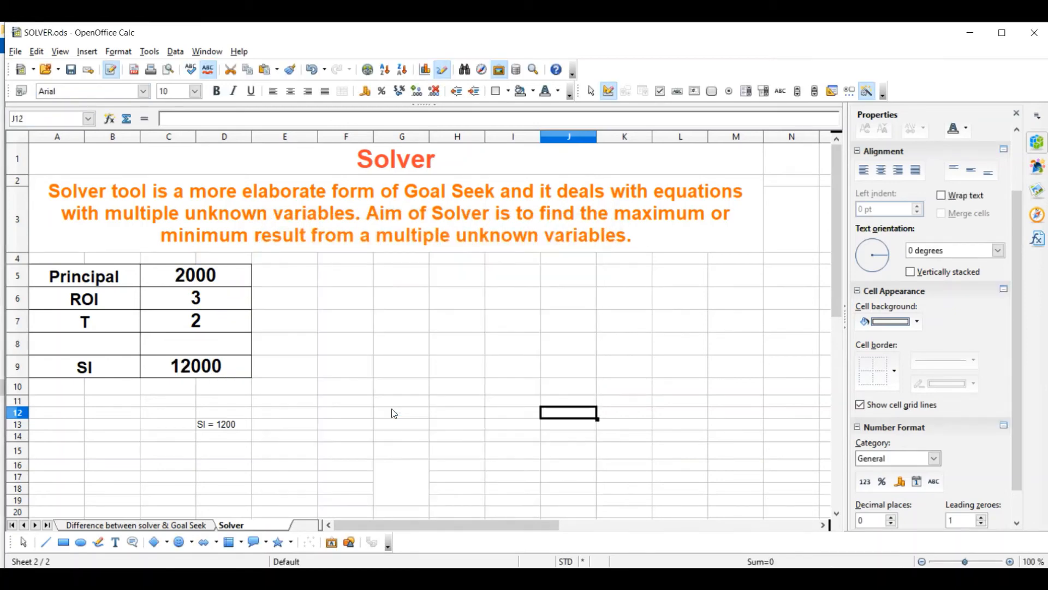
- Inspect the solved SI, ROI and Principal cells and save the spreadsheet
left_click(181, 371)
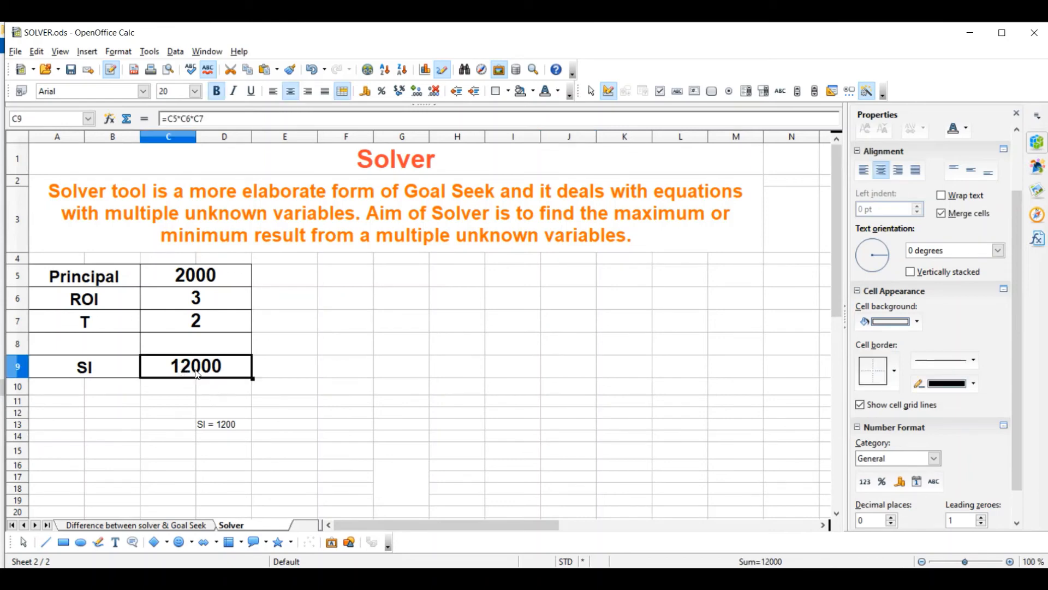
left_click(185, 302)
left_click(172, 283)
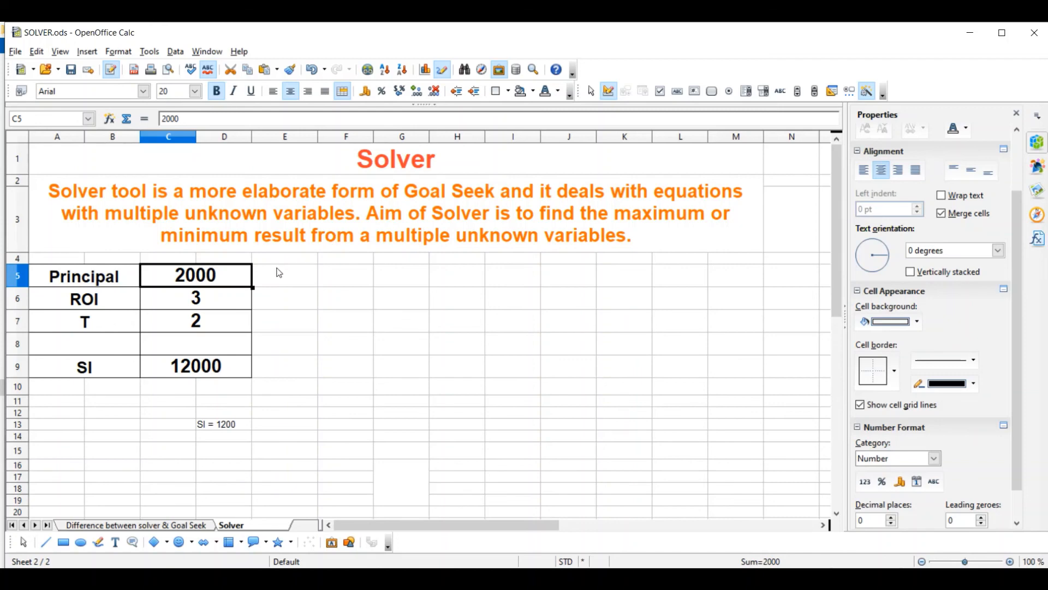
key("ctrl+s")
- Switch to the "Difference between solver & Goal Seek" sheet and widen columns B and A of the comparison table
left_click(115, 525)
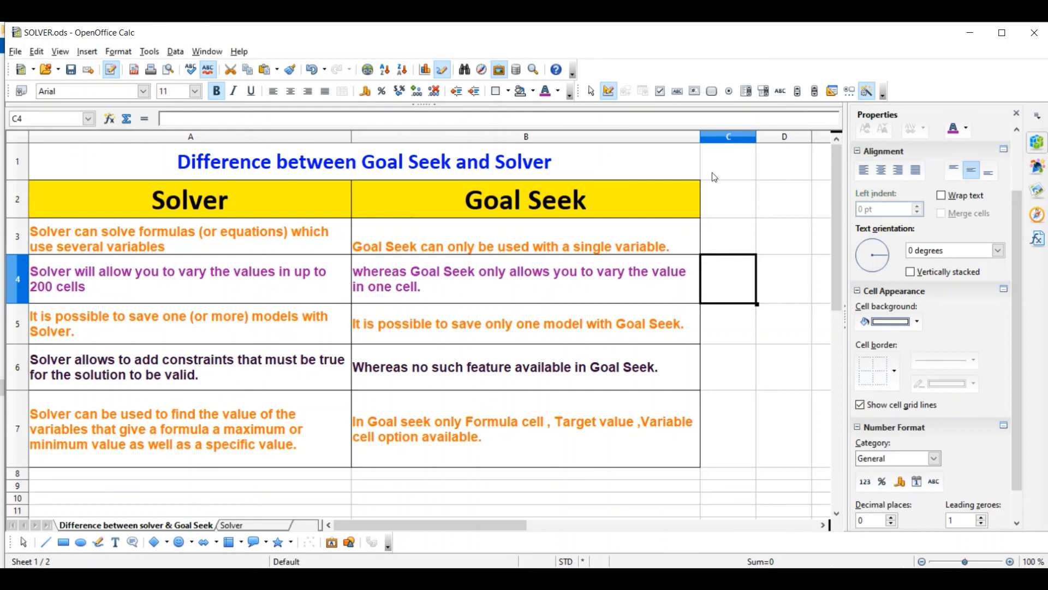
left_click_drag(700, 137, 745, 136)
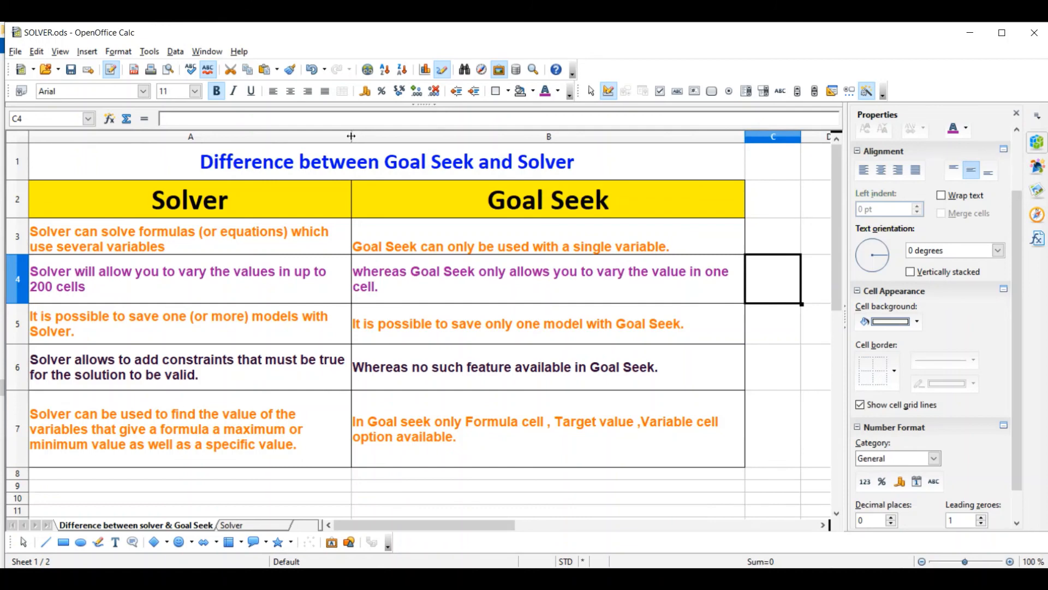
left_click_drag(351, 137, 409, 135)
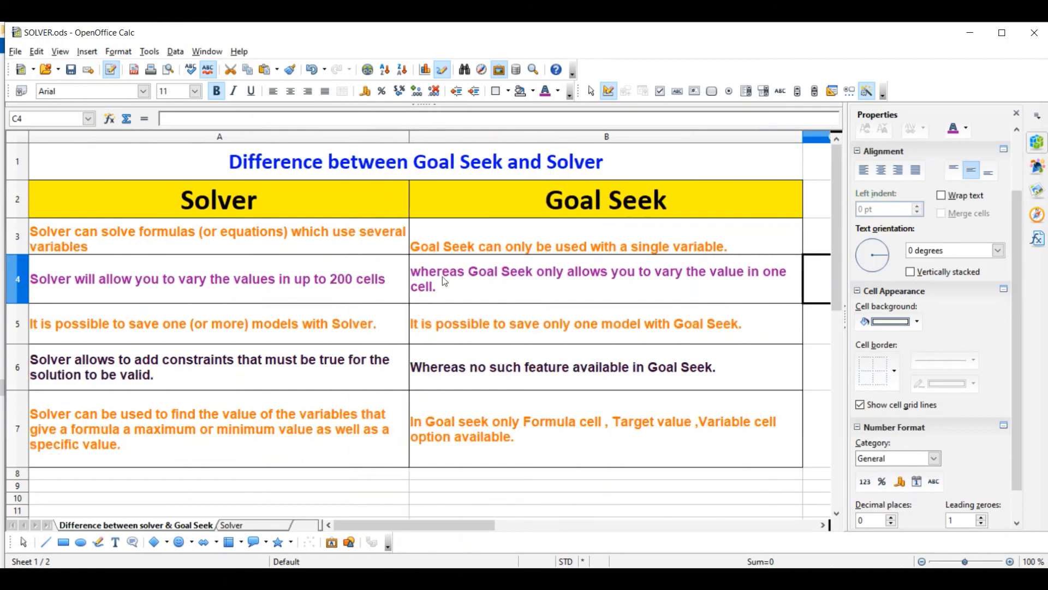